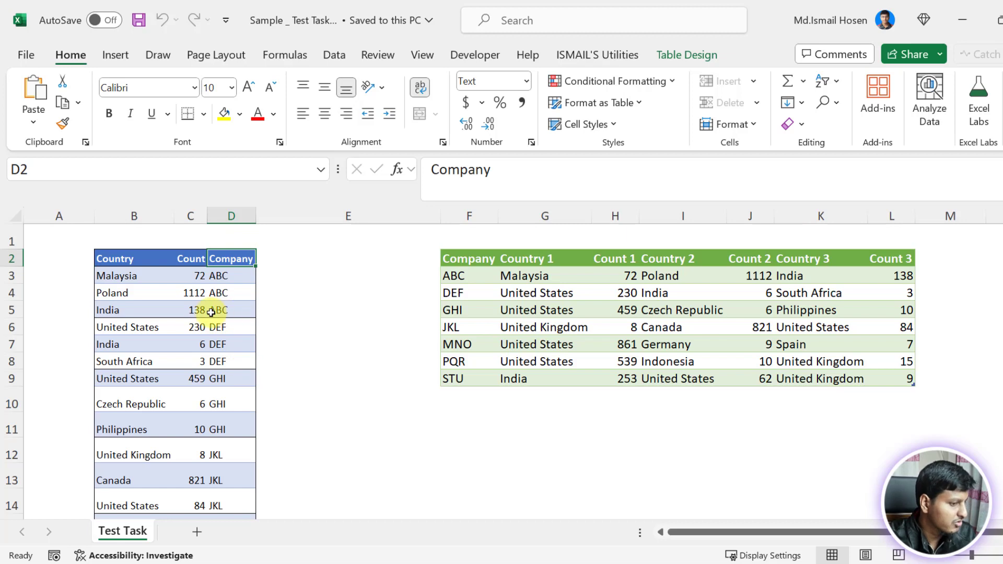
left_click(665, 306)
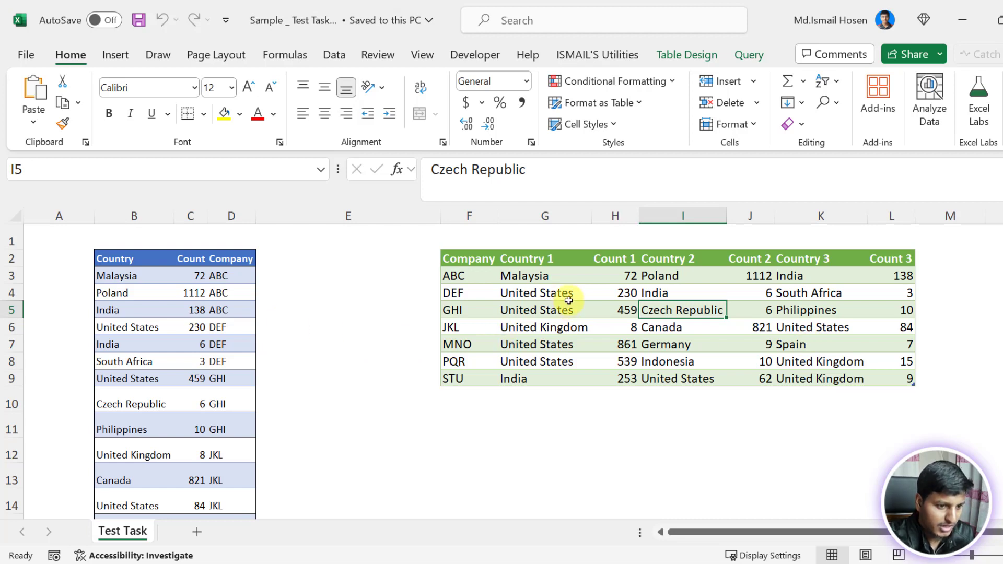
left_click(541, 277)
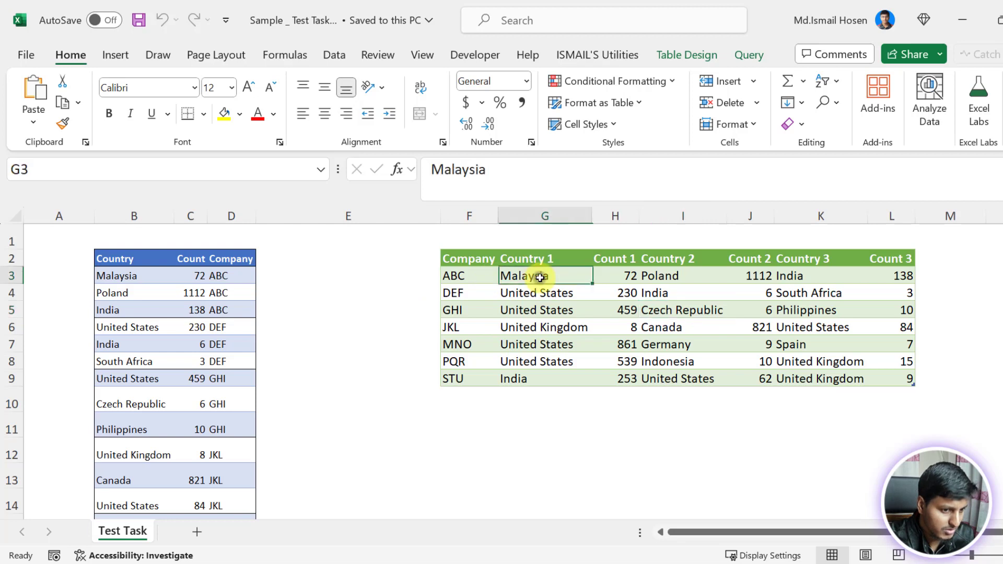
left_click_drag(541, 277, 638, 270)
- Turn on filter buttons for the table with the Country, Count and Company headers
left_click(230, 275)
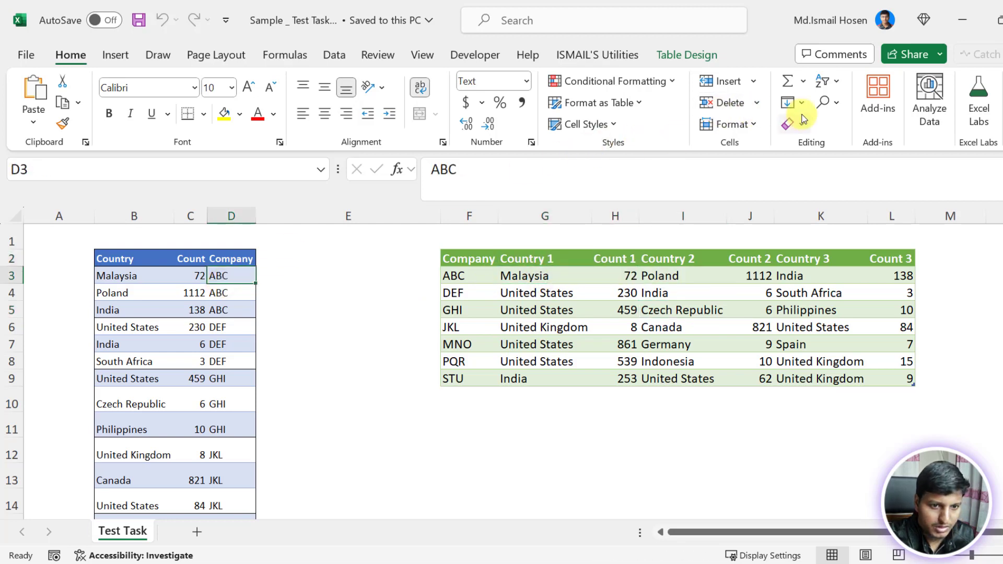
key("Up")
left_click(825, 81)
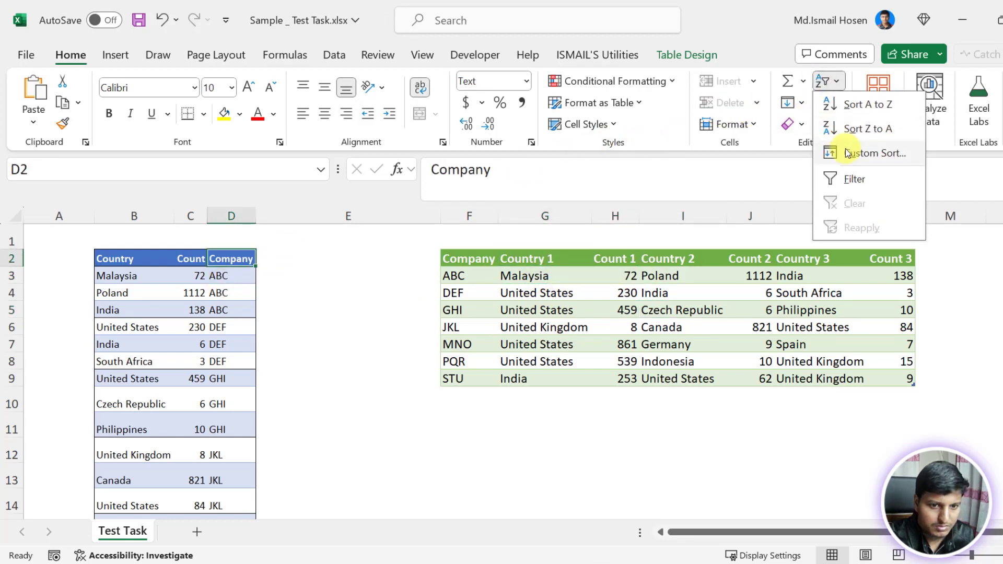
left_click(854, 175)
- Filter the table's Company column to ABC only and select the remaining Country and Count entries for inspection
left_click(248, 258)
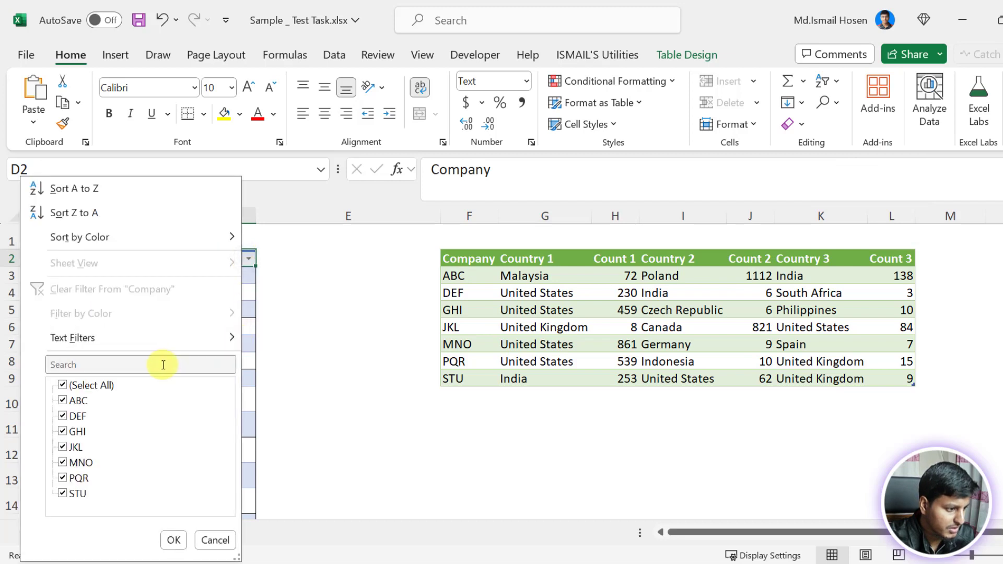
left_click(96, 386)
left_click(79, 400)
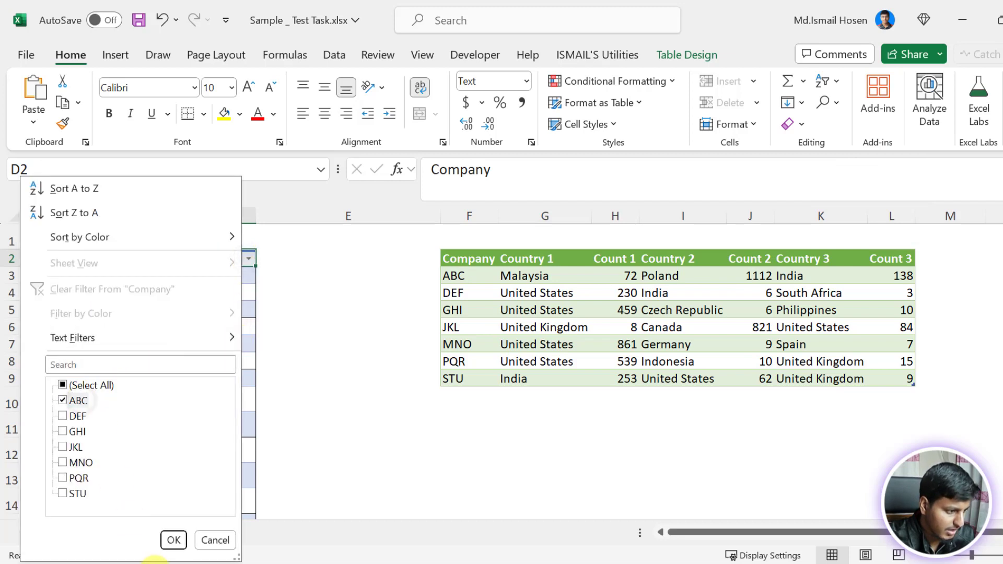
left_click(173, 540)
left_click_drag(143, 275, 192, 306)
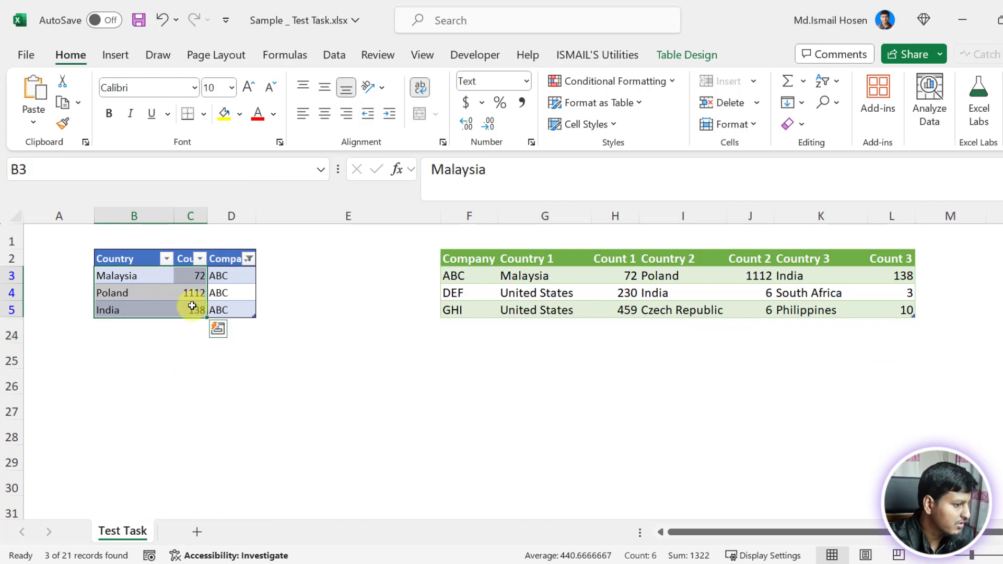
left_click(150, 275)
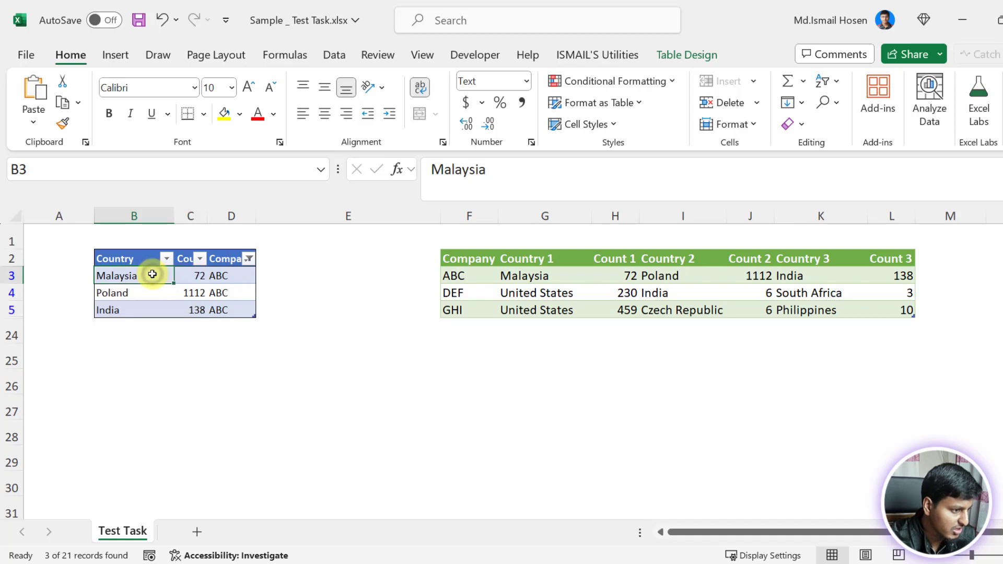
- Clear the filter from the worksheet table's Company column
left_click(248, 259)
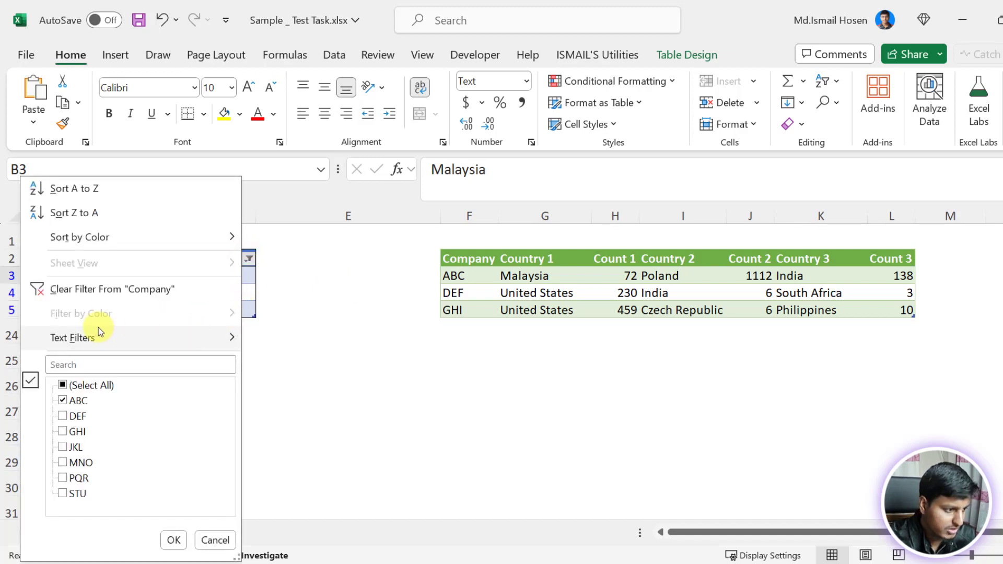
left_click(110, 289)
left_click(661, 320)
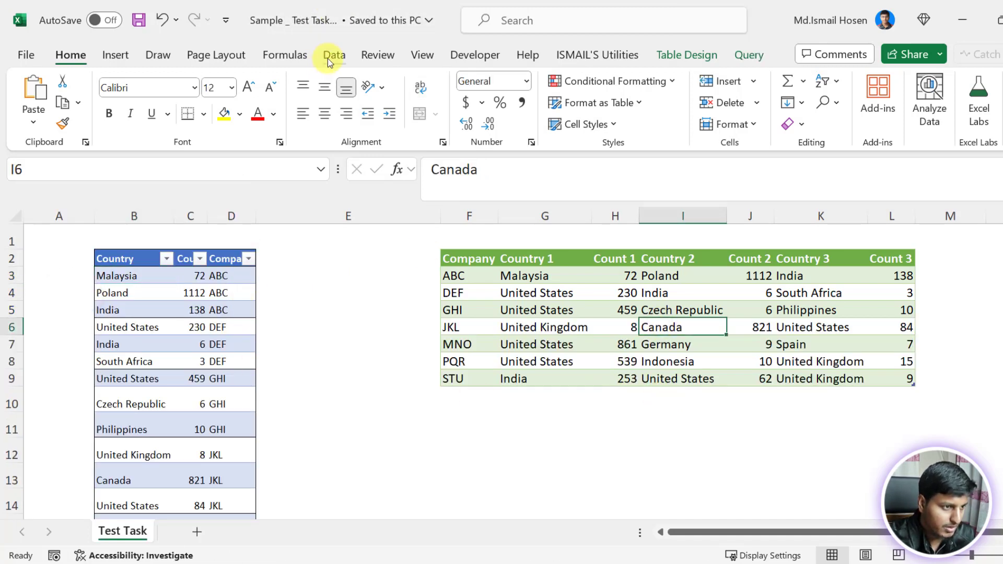
- Load the Country, Count and Company table into the Power Query Editor as a new query
left_click(222, 312)
key("alt")
key("a")
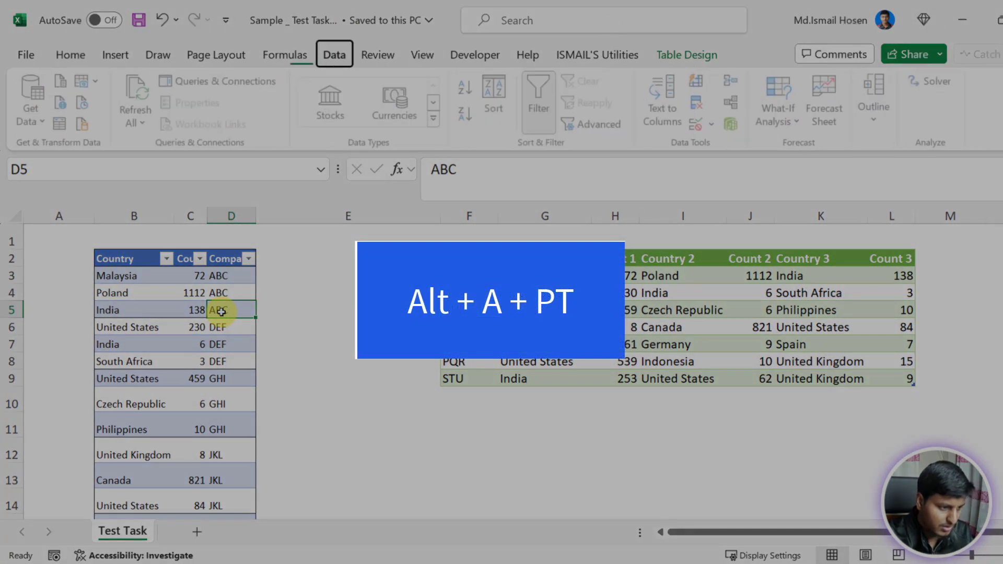
key("p")
key("t")
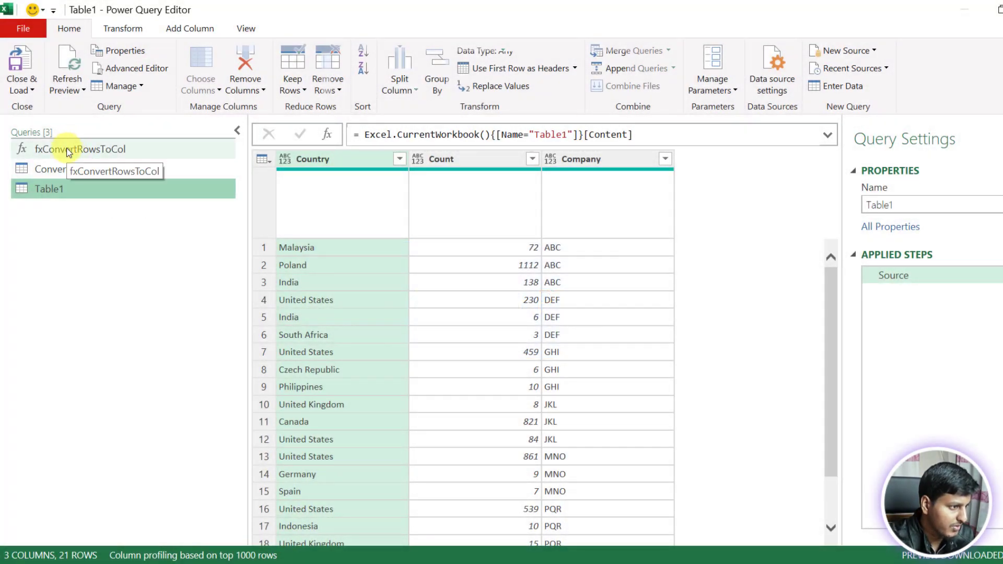
- Review the M code of the fxConvertRowsToCol function in the Advanced Editor and close it
left_click(68, 150)
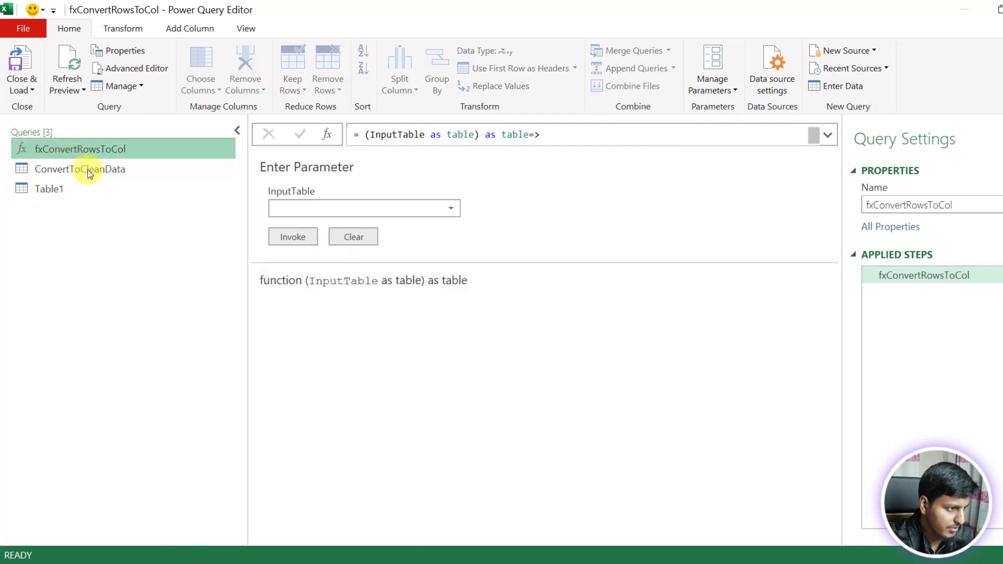
left_click(121, 68)
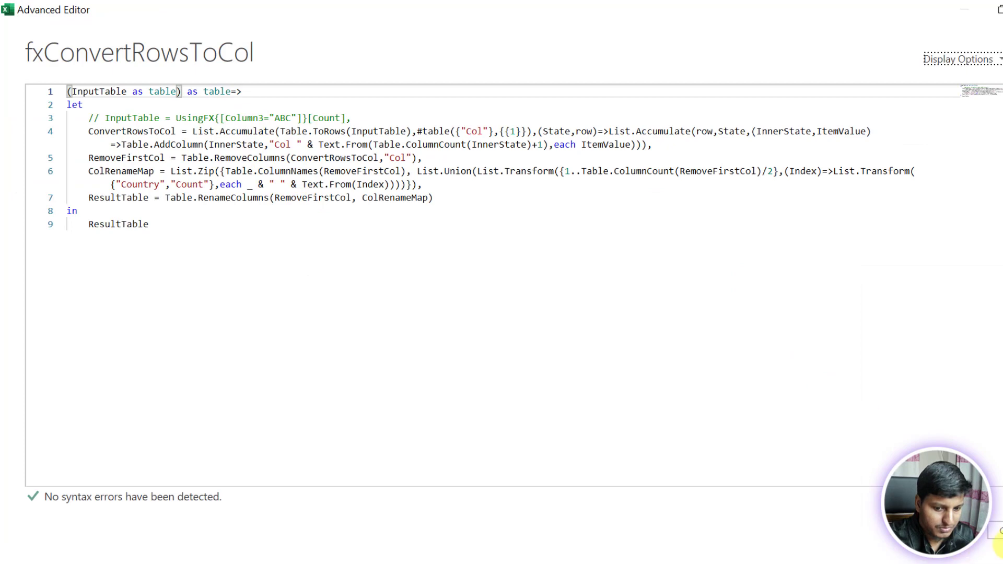
left_click(999, 532)
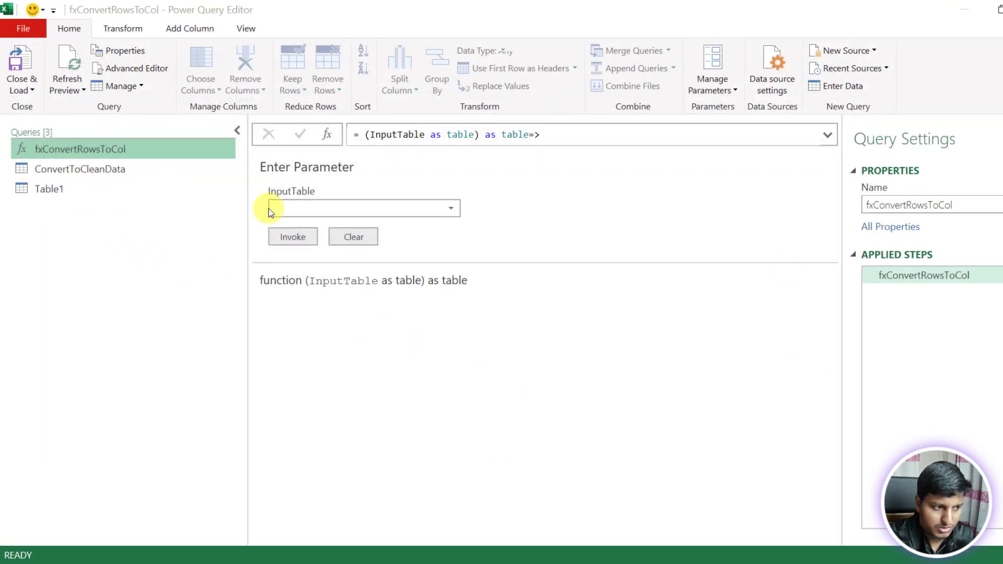
- Filter the Table1 query's Company column to ABC and remove the Company column
left_click(89, 187)
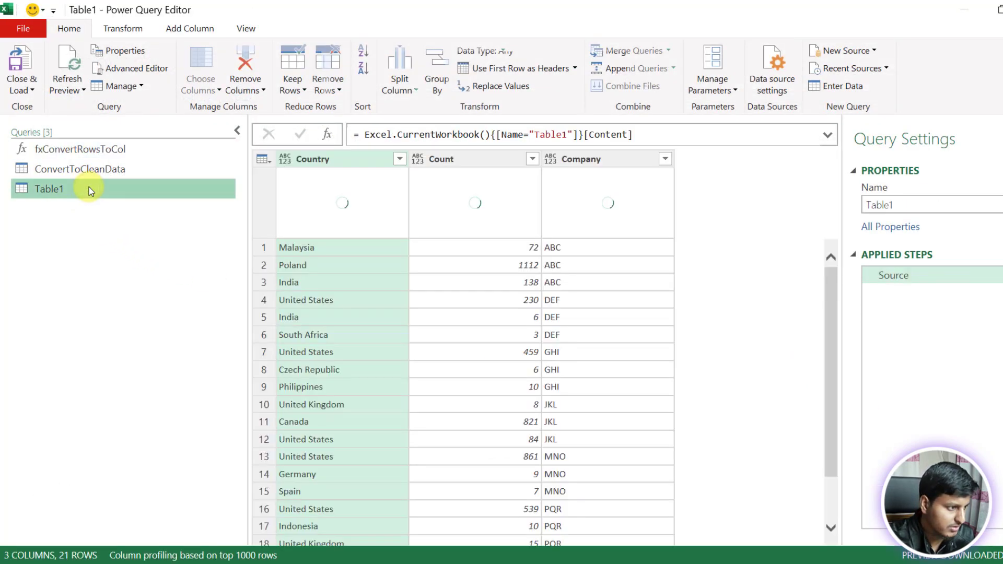
left_click(665, 158)
left_click(465, 329)
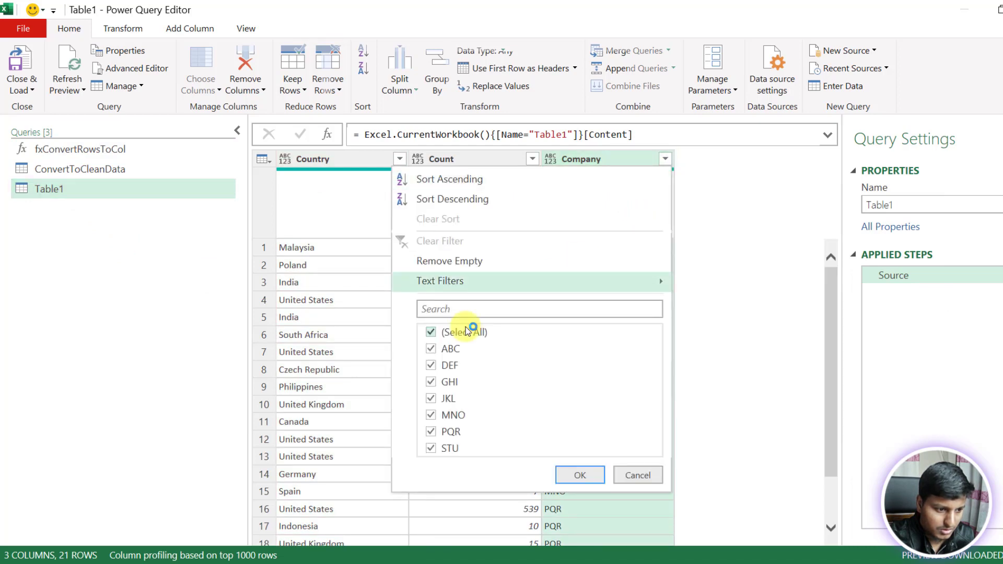
left_click(449, 350)
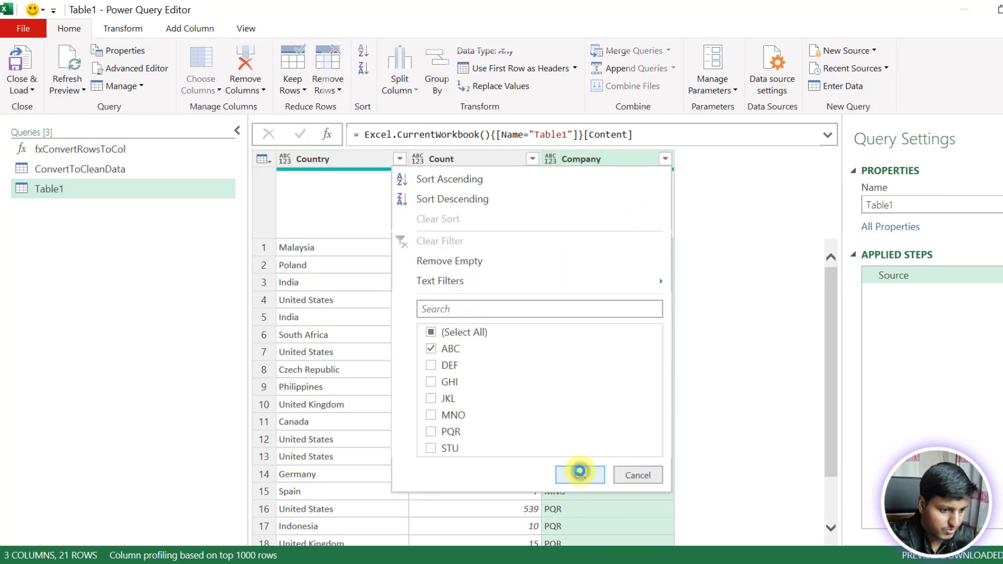
left_click(580, 473)
right_click(589, 157)
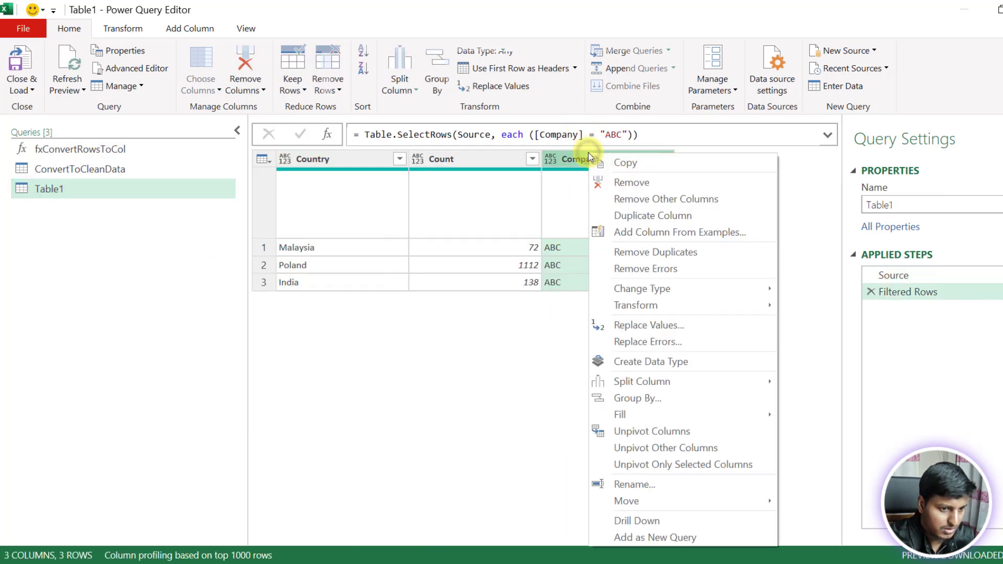
left_click(622, 182)
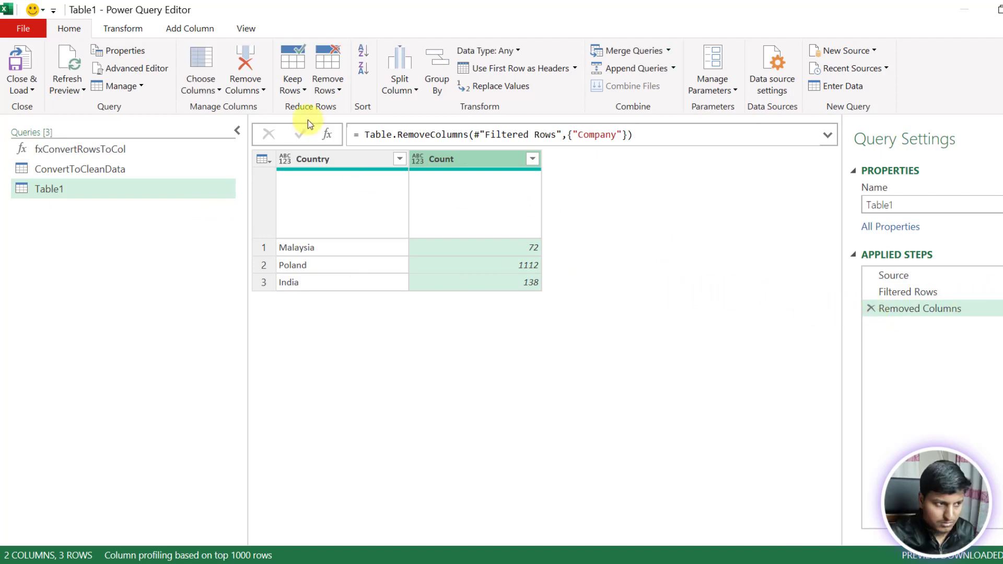
- Delete the Filtered Rows and Removed Columns lines from Table1's M code, including the comma left after the Source line
left_click(157, 68)
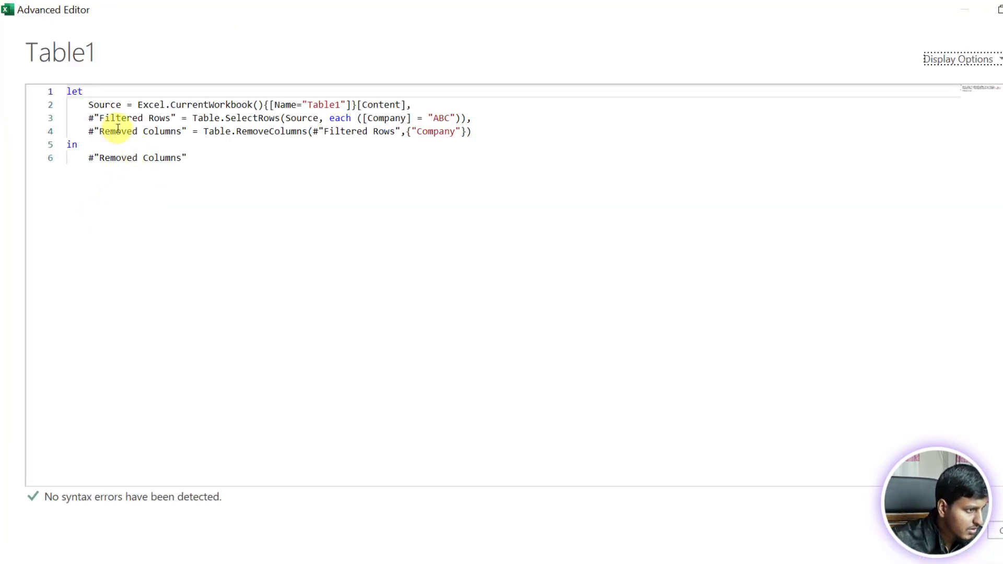
left_click_drag(85, 112, 105, 118)
left_click_drag(175, 127, 607, 131)
key("BackSpace")
key("BackSpace")
key("BackSpace")
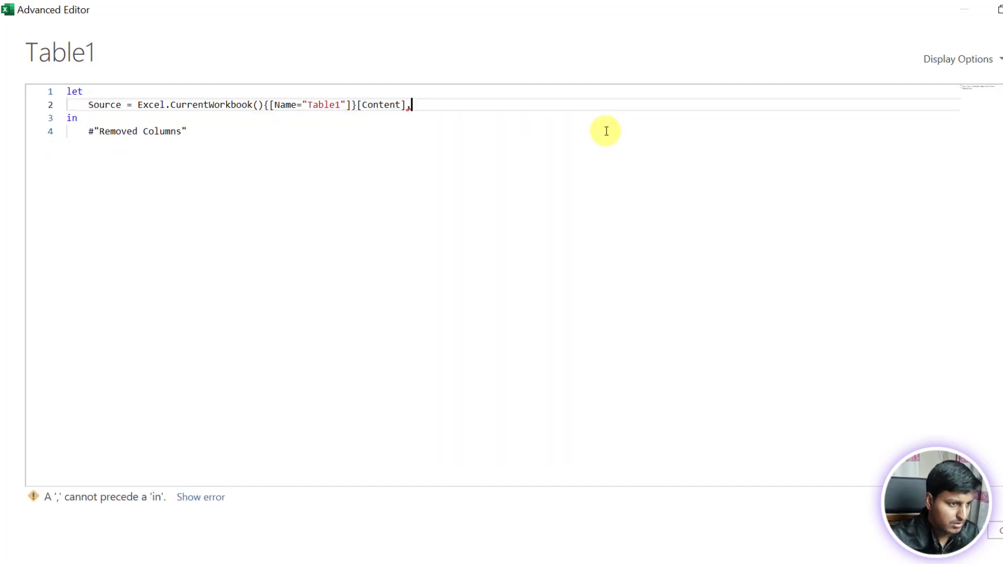
key("BackSpace")
- Make the Table1 query return Source in its in clause and apply the edited code
key("Down")
key("Down")
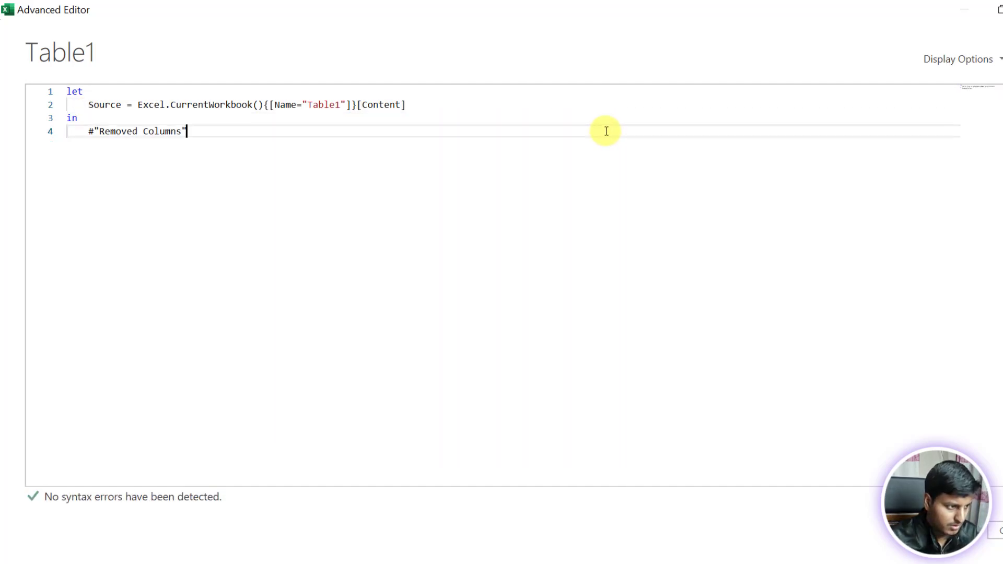
key("shift+Home")
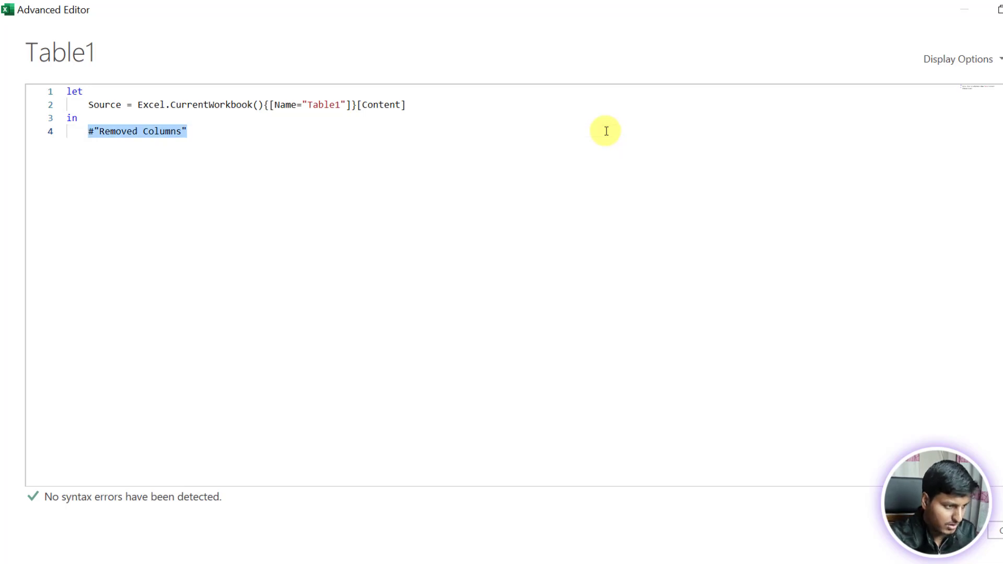
type("Source")
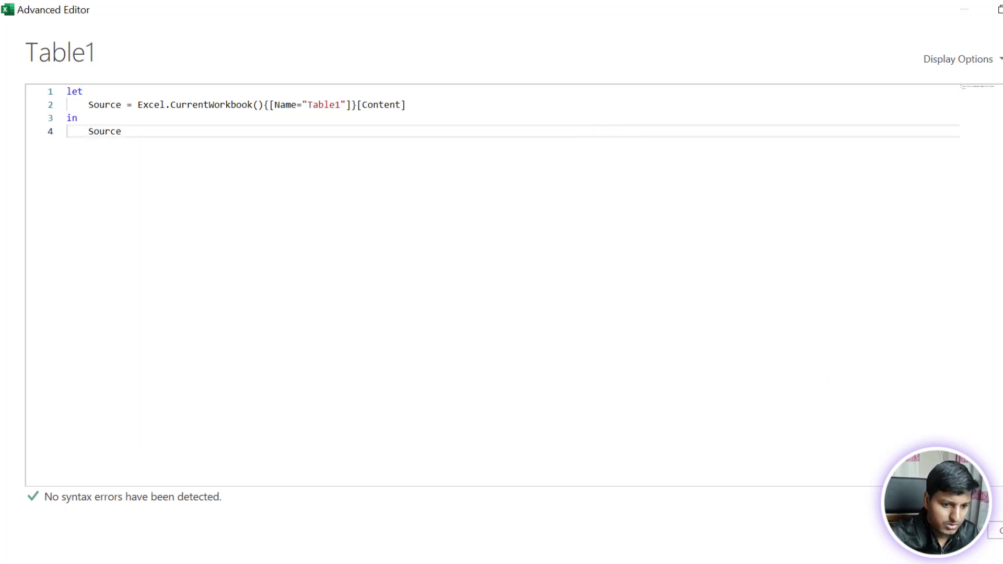
left_click(951, 530)
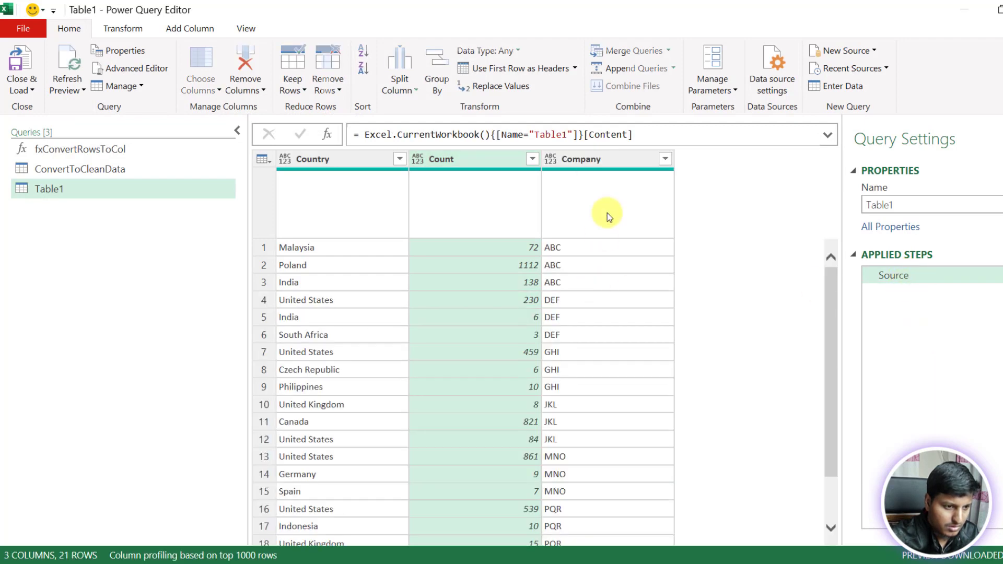
- Group Table1 by Company using the All Rows operation, with Count as the new column name
left_click(606, 161)
right_click(606, 161)
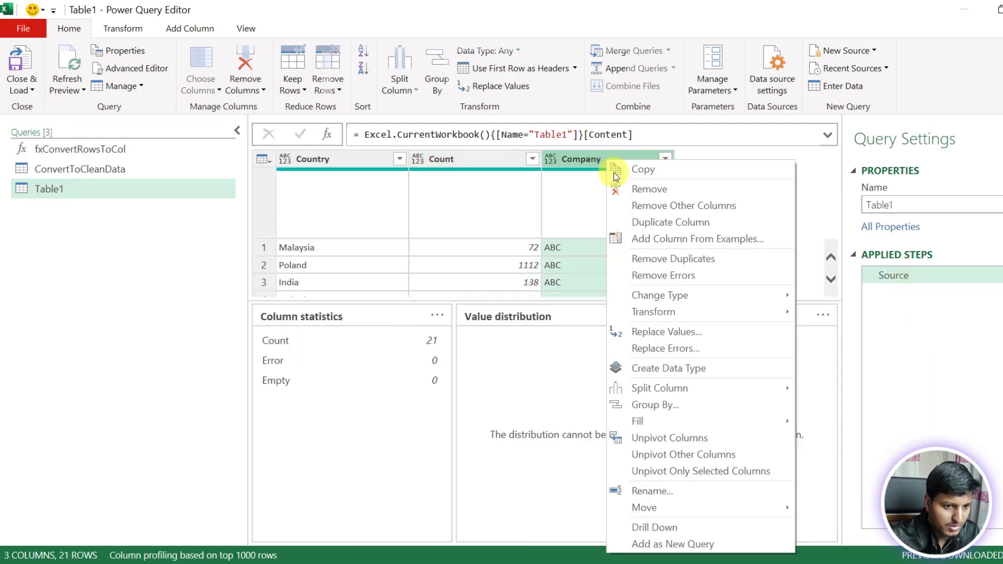
left_click(486, 187)
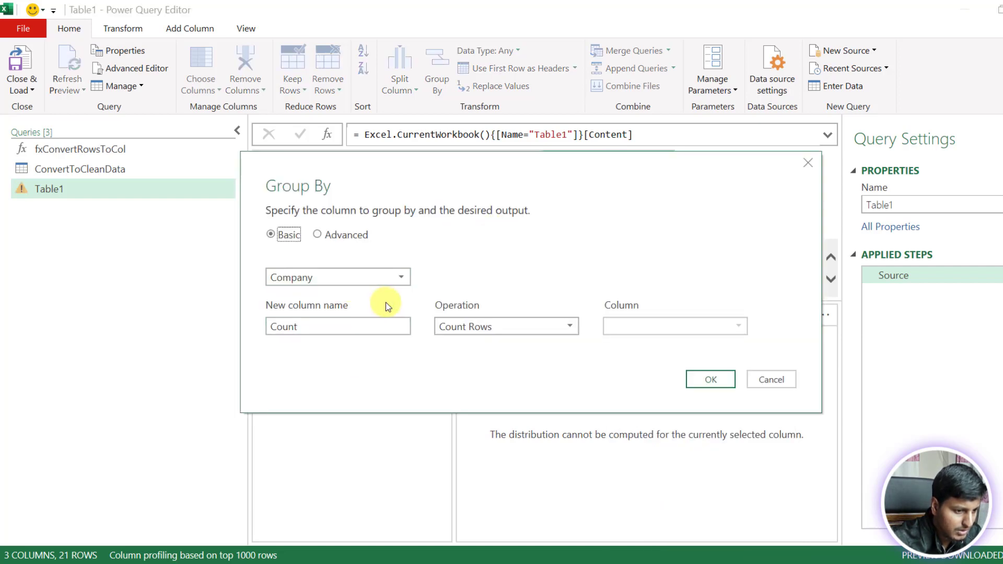
left_click(441, 323)
left_click(465, 459)
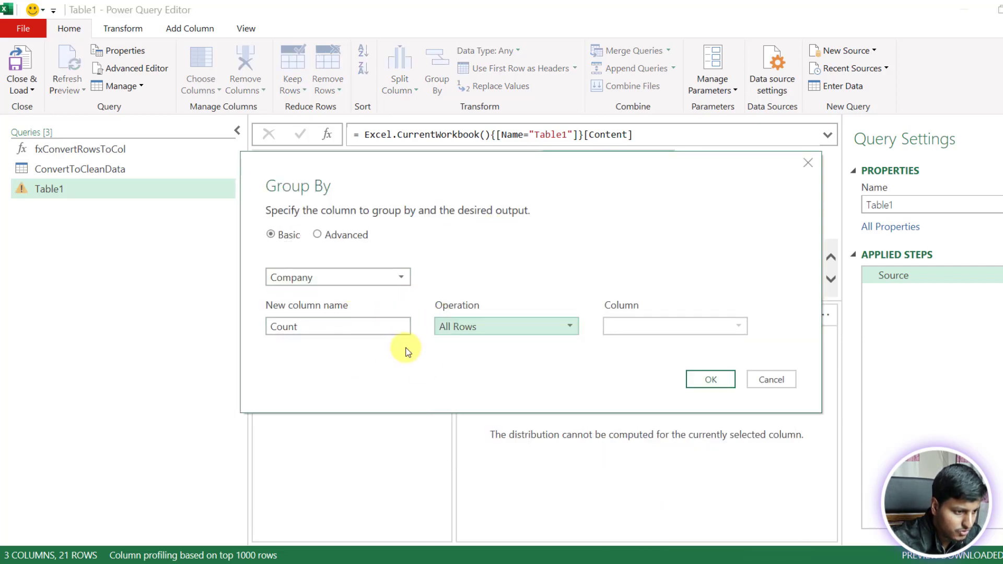
left_click(697, 379)
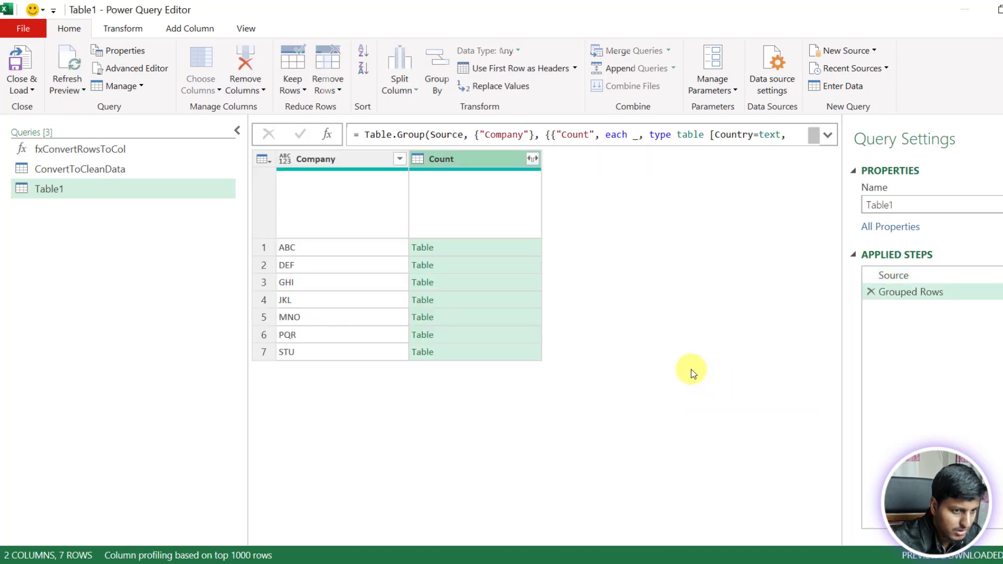
- Expand the Grouped Rows formula and delete its type table definition, leaving only each _ for the Count column
left_click(828, 135)
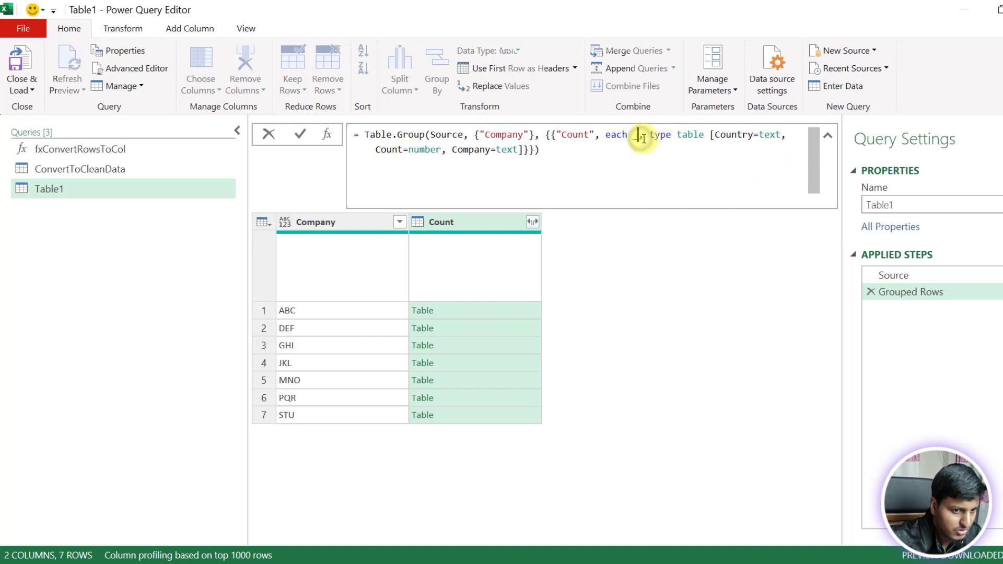
left_click_drag(640, 137, 519, 150)
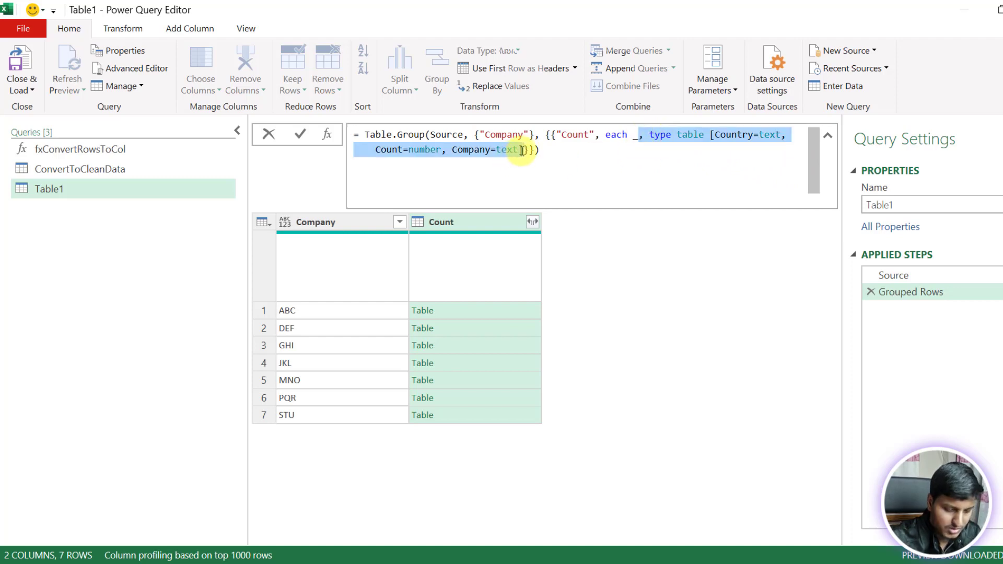
key("BackSpace")
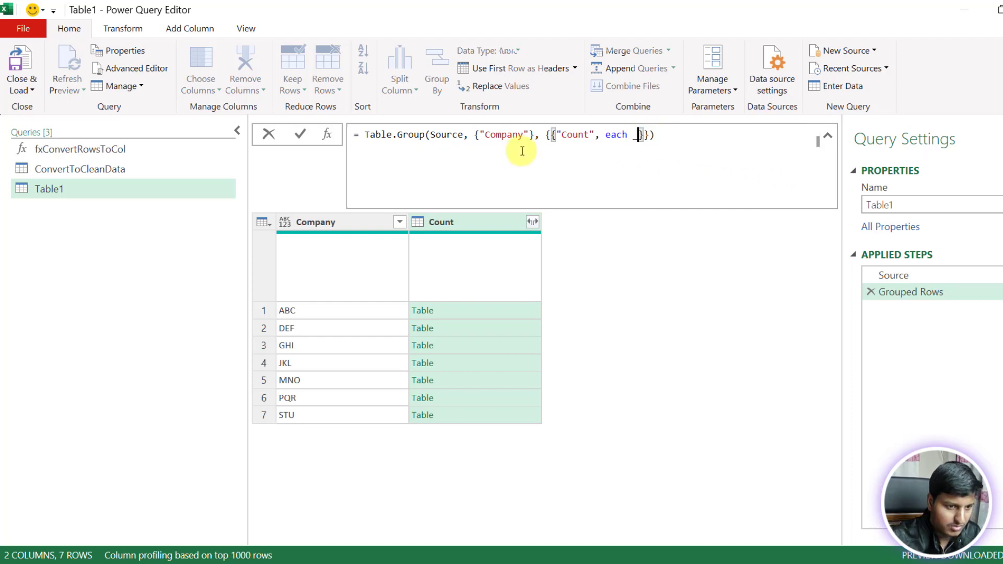
left_click(631, 139)
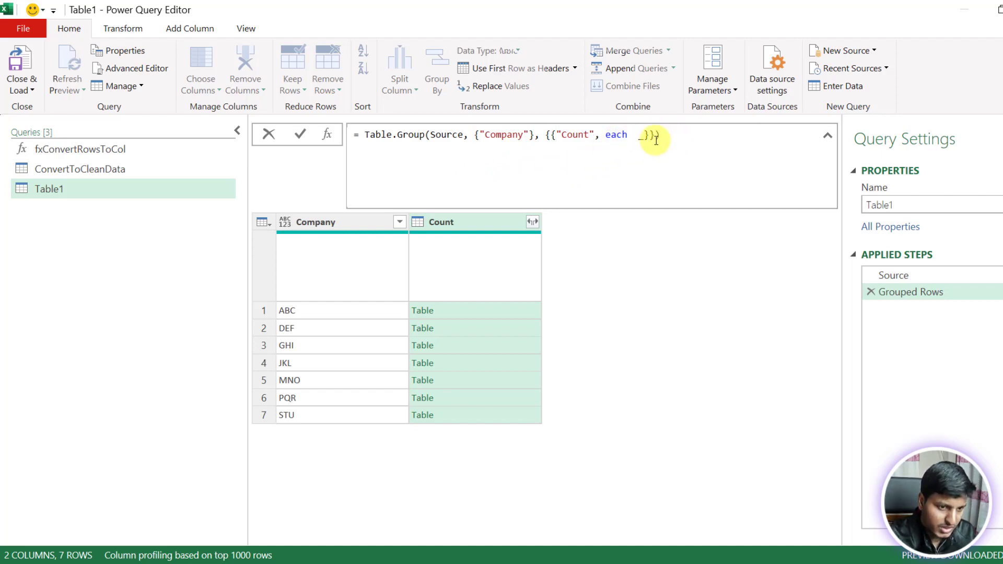
type("trco")
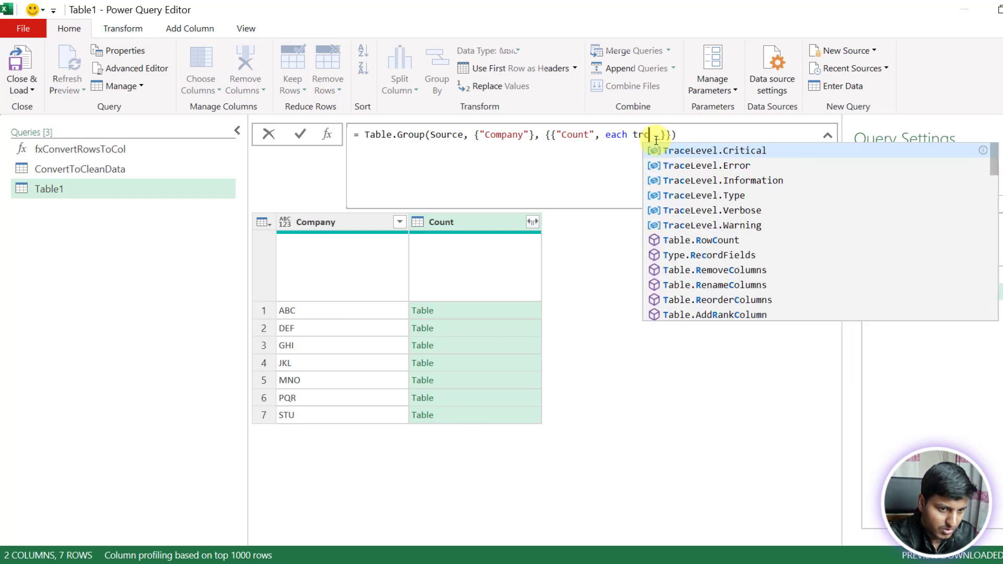
type("l")
key("Escape")
key("Escape")
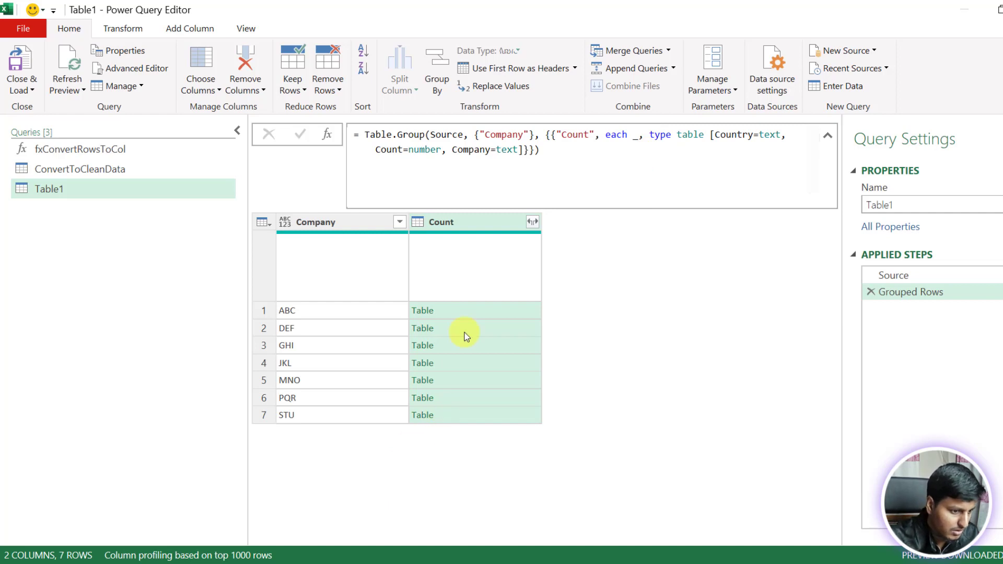
- Wrap the underscore in the Grouped Rows formula as Table.RemoveColumns(_,{"Company"}) so each nested table drops its Company column
left_click(463, 312)
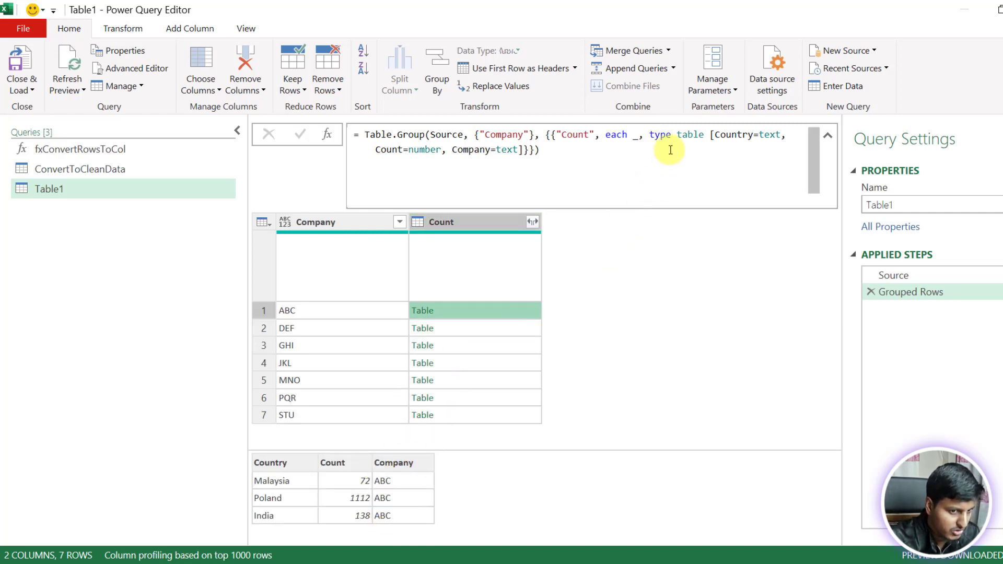
left_click(635, 134)
type("TRE")
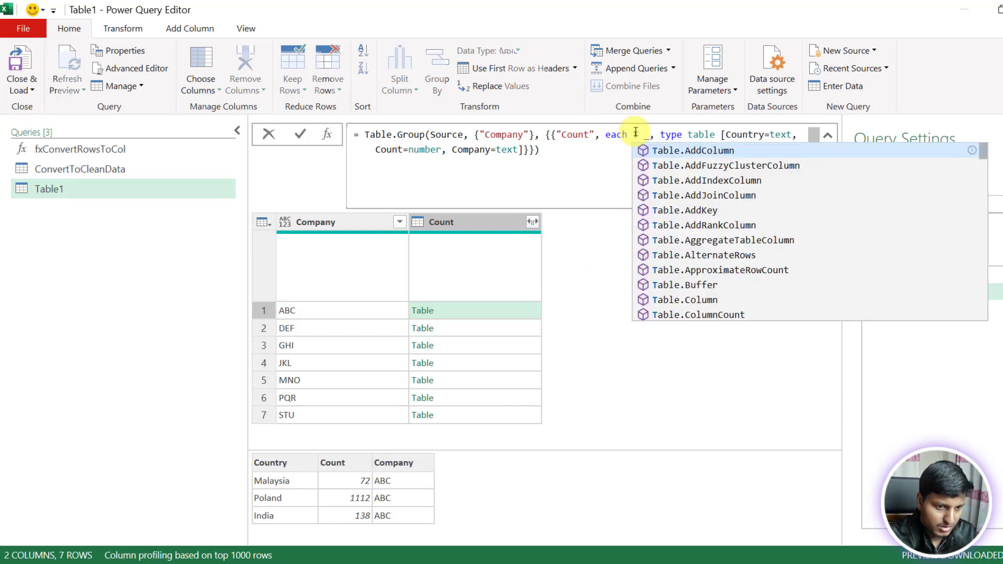
type("COL")
key("Tab")
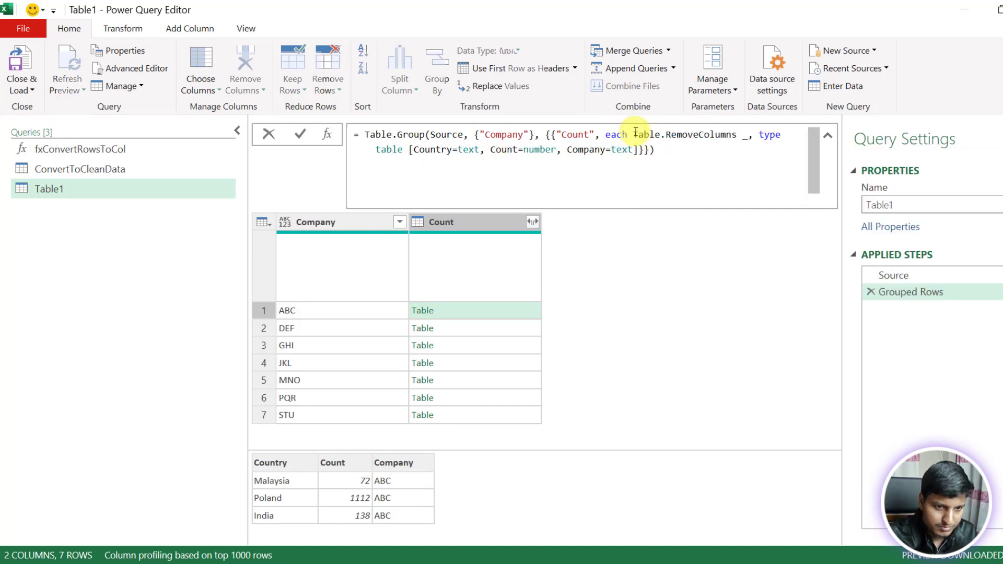
key("BackSpace")
type("(_")
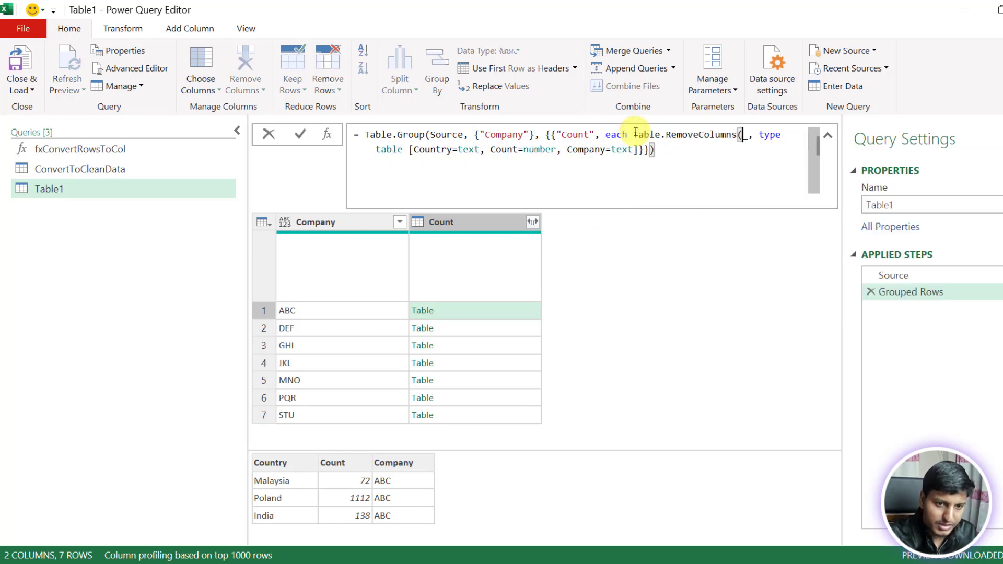
type(",")
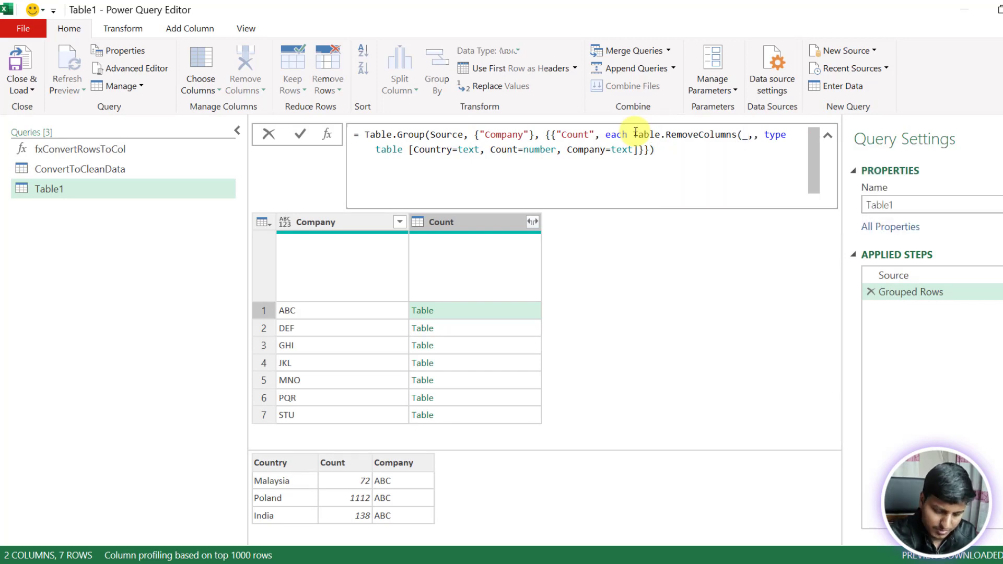
type("{\"")
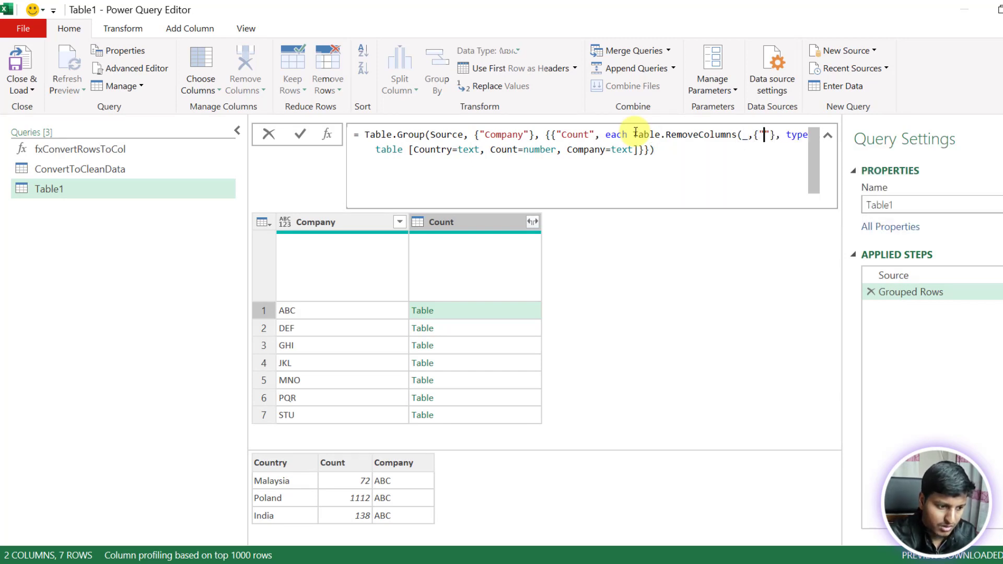
type("Company\"}")
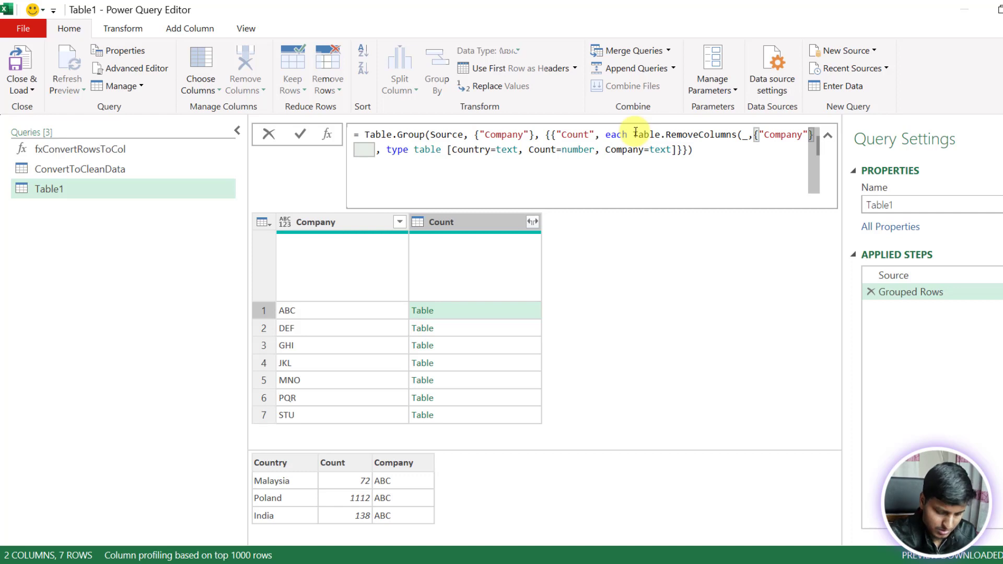
type(")")
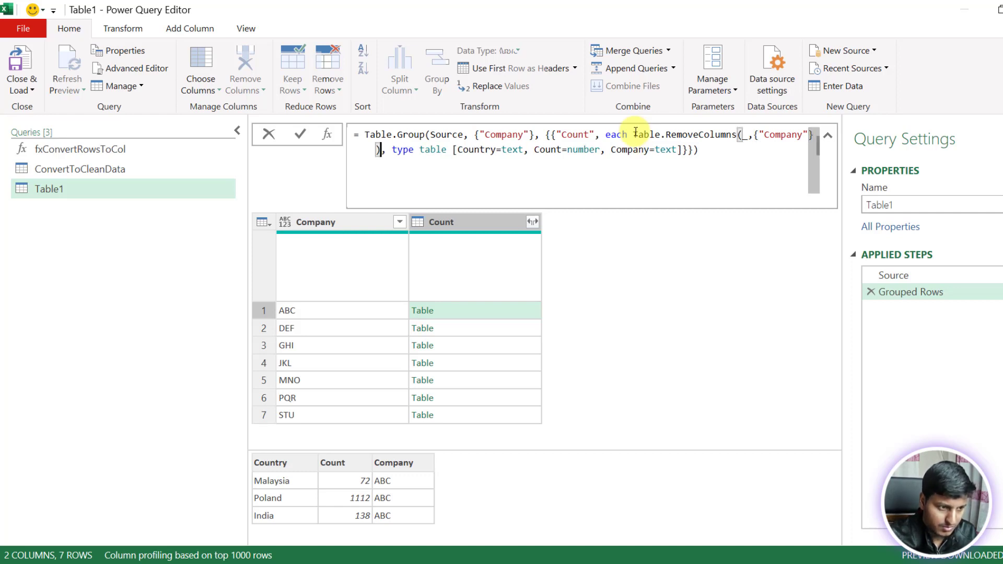
- Delete the type table definition after the RemoveColumns call, apply the Grouped Rows formula and preview company ABC's nested table
key("shift+End")
key("shift+Left")
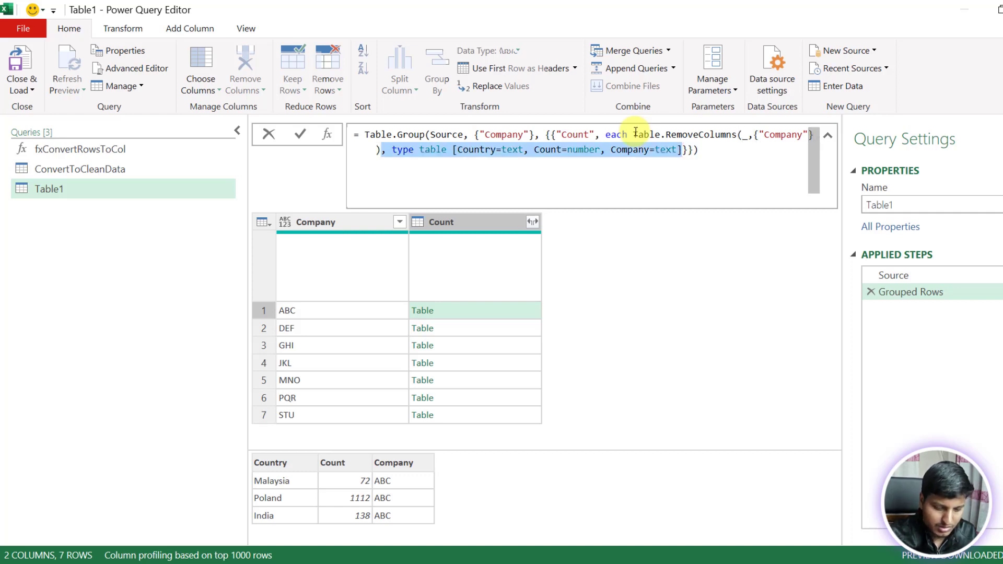
key("BackSpace")
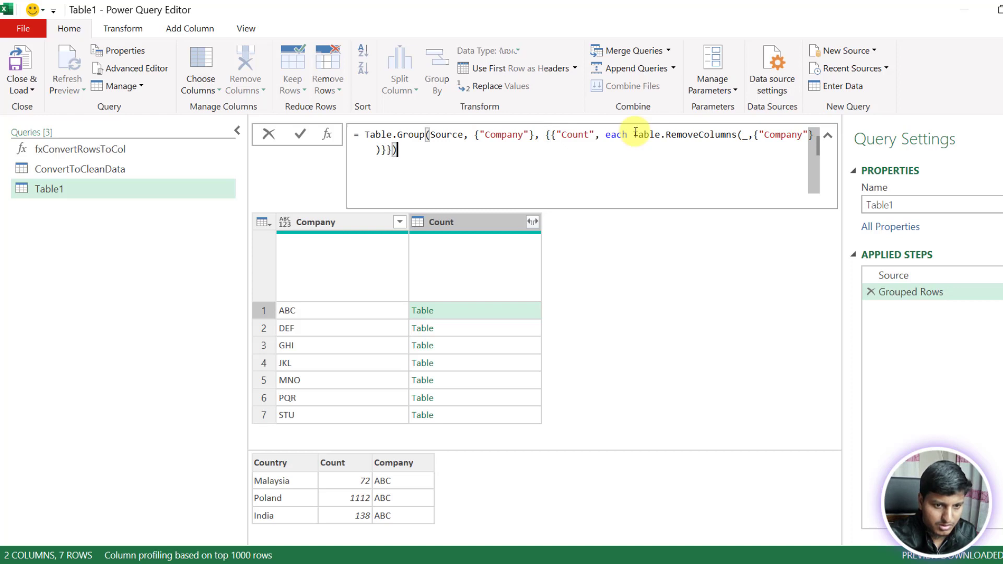
key("Return")
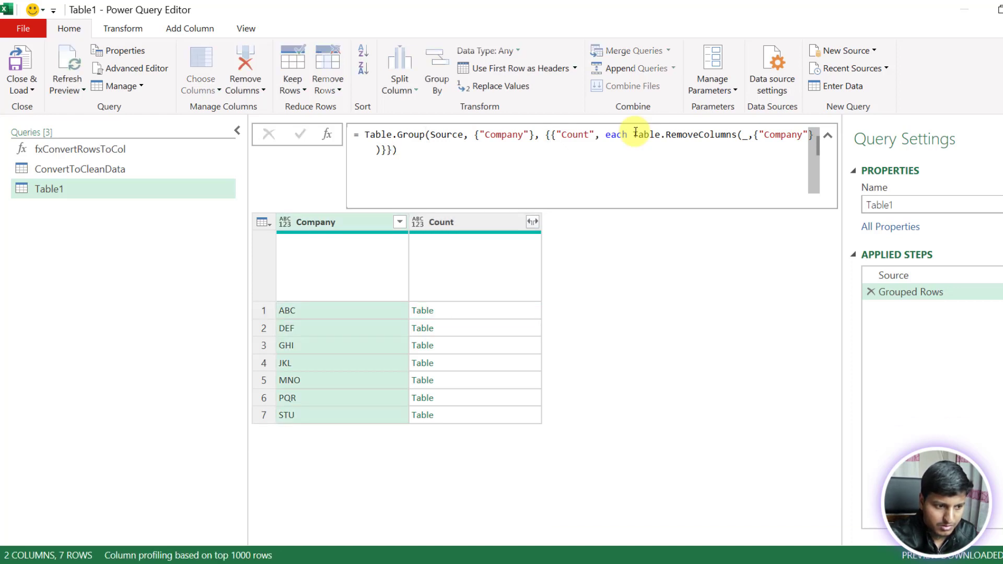
left_click(449, 309)
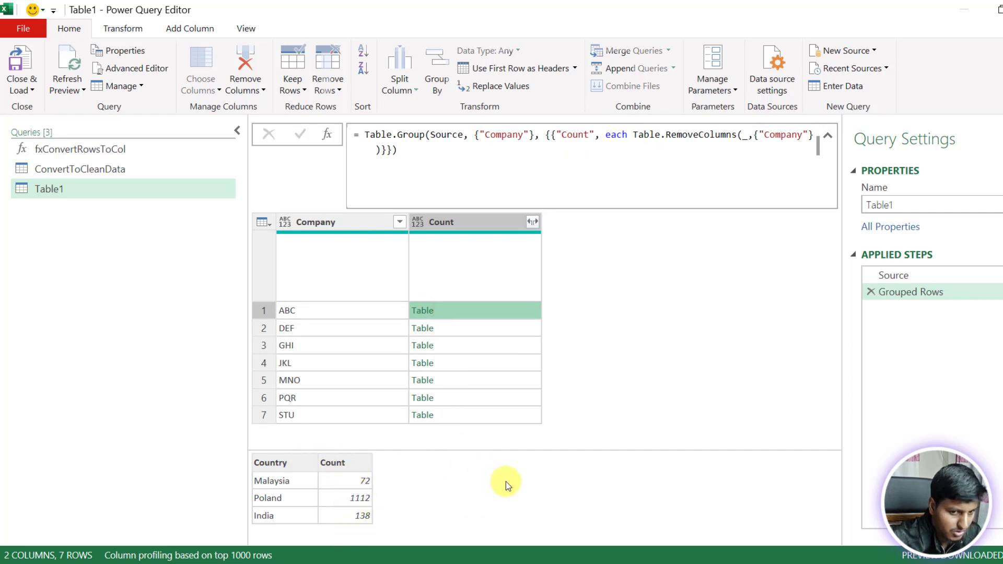
- Add a custom step after Grouped Rows and start its formula as Table.TransformColumns with #"Grouped Rows" as the table argument
left_click(326, 135)
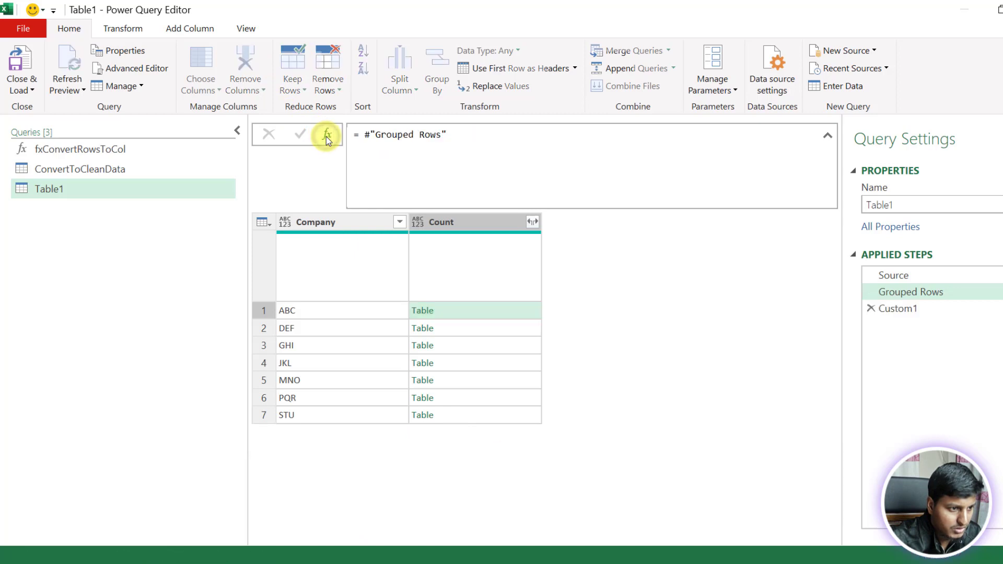
left_click(360, 135)
type("ttr")
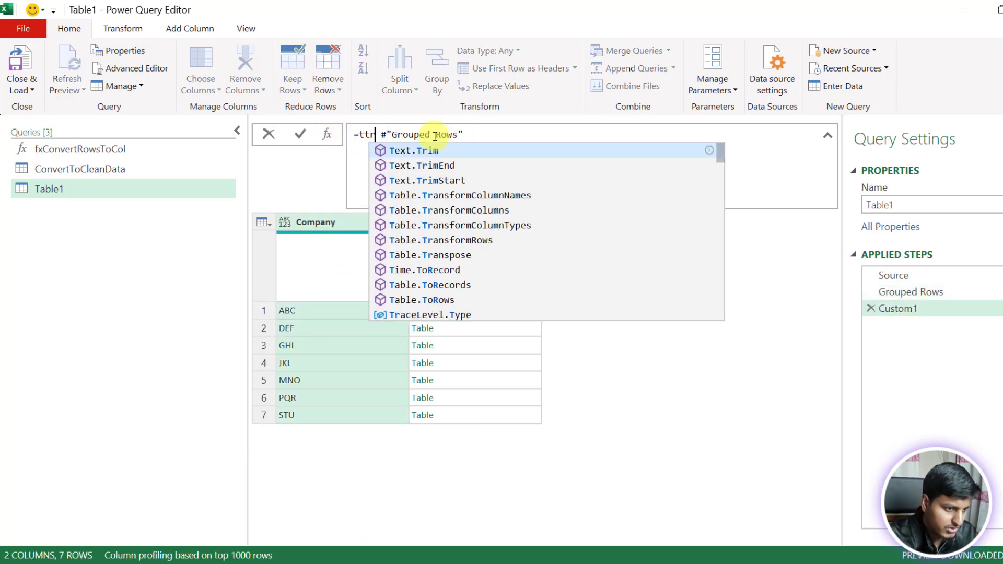
type("c")
key("Down")
key("Tab")
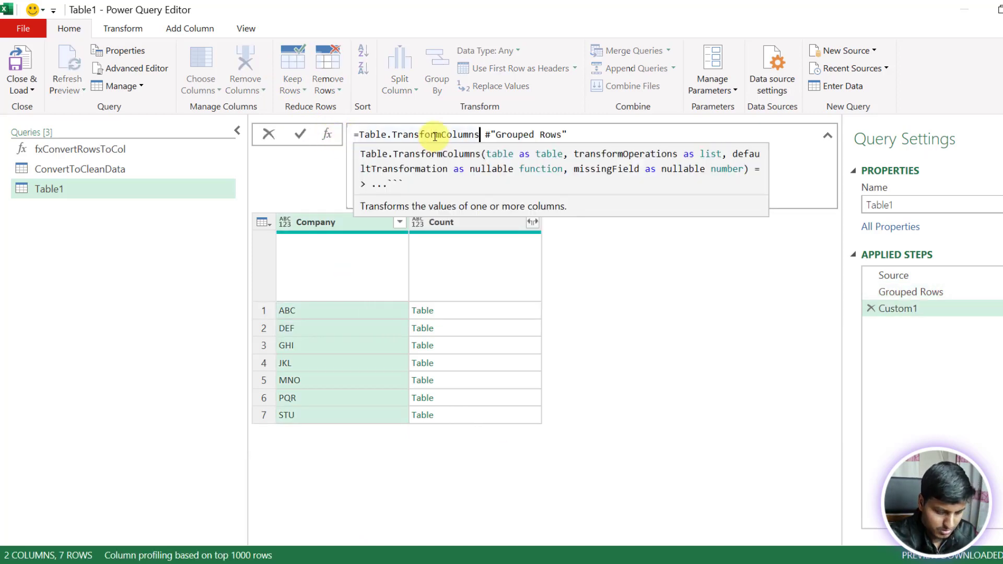
type("(")
key("shift+Right")
key("shift+Right")
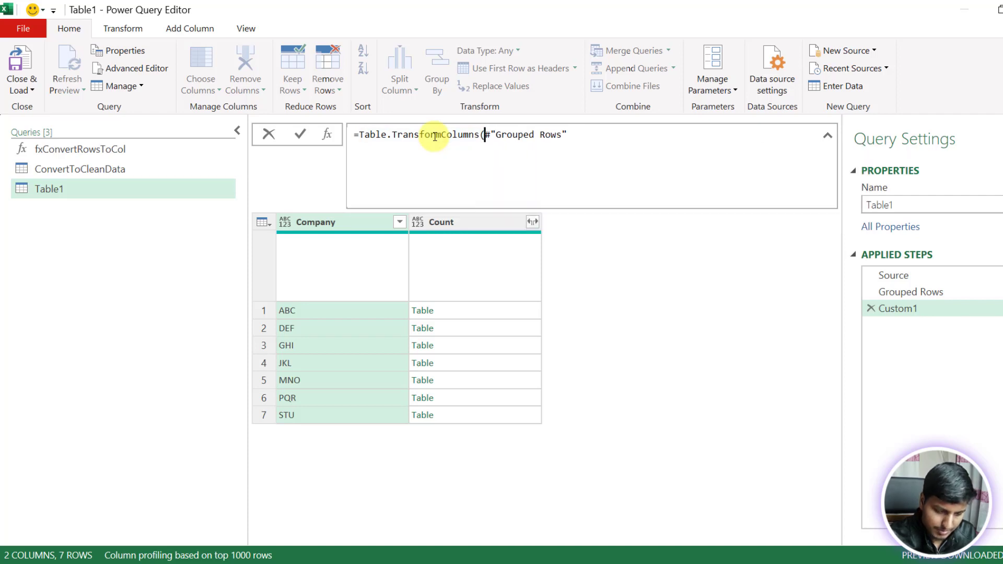
key("End")
type(",")
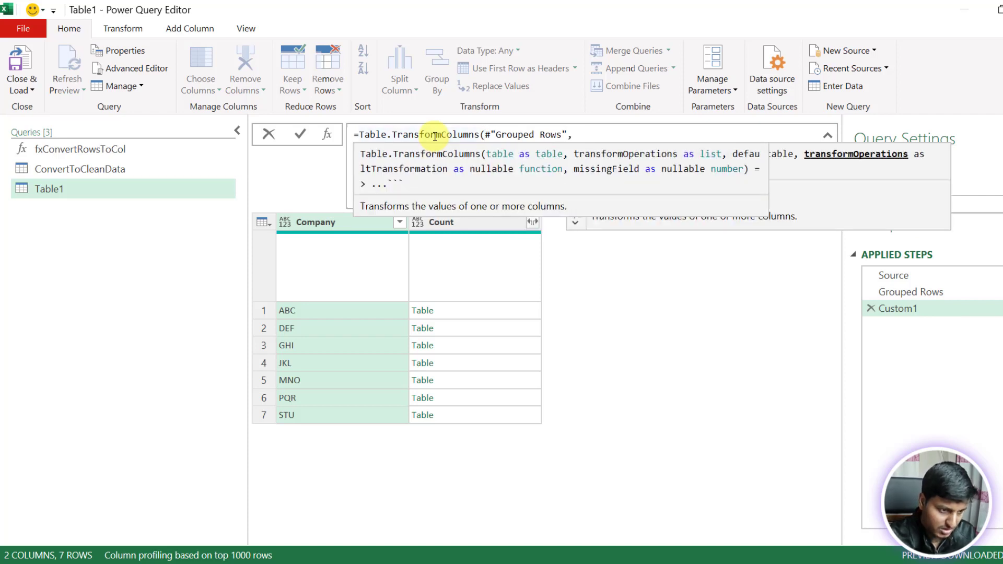
- Complete the TransformColumns formula with {{"Count",fxConvertRowsToCol}} as its transform operations and apply it
type("{\"")
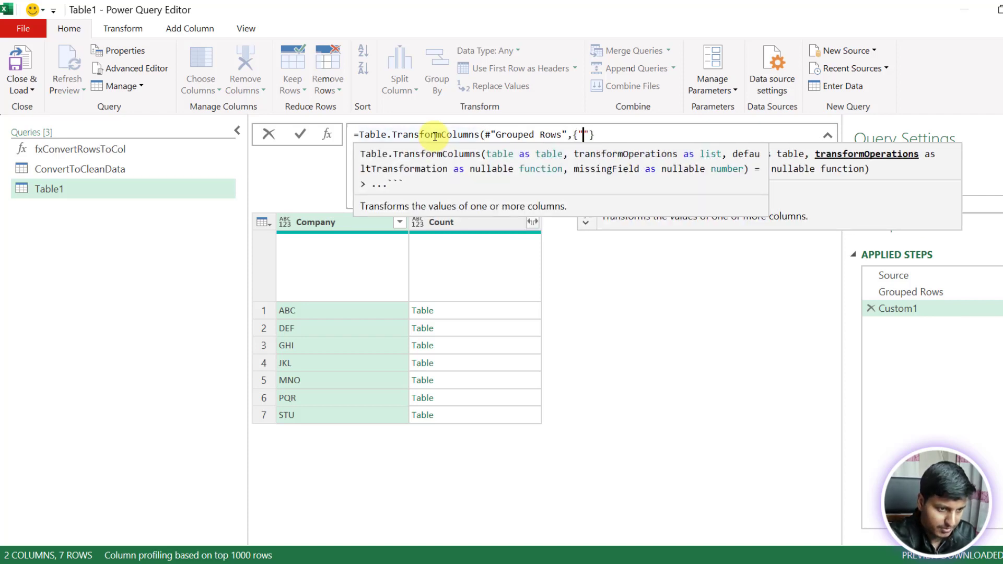
key("BackSpace")
key("BackSpace")
type("{{\"")
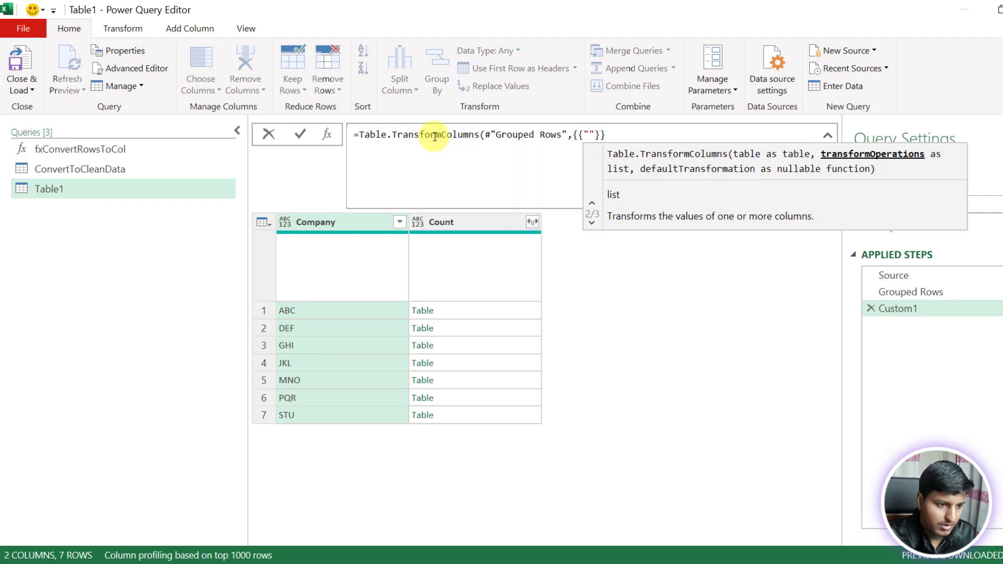
type("Count\"")
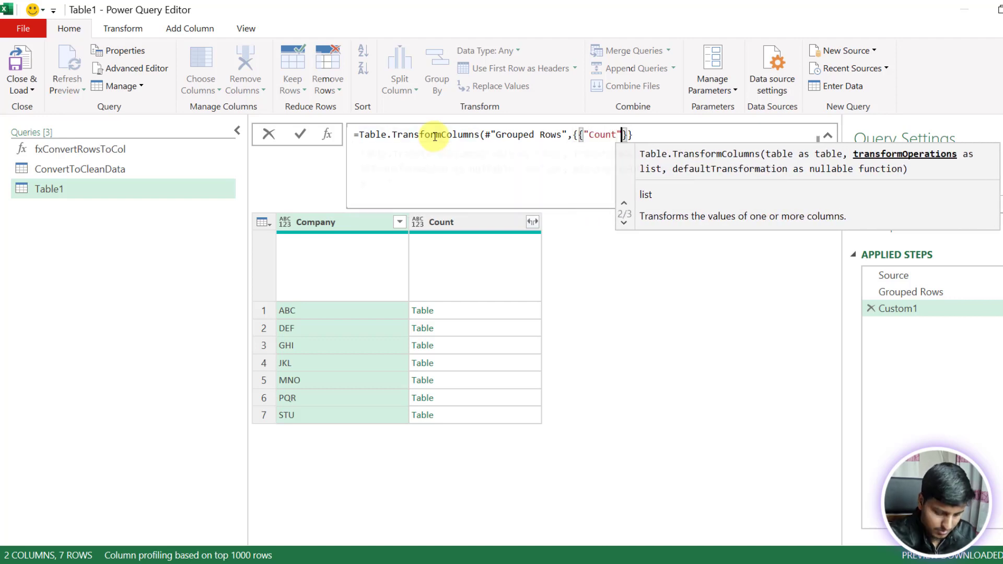
type(",fx")
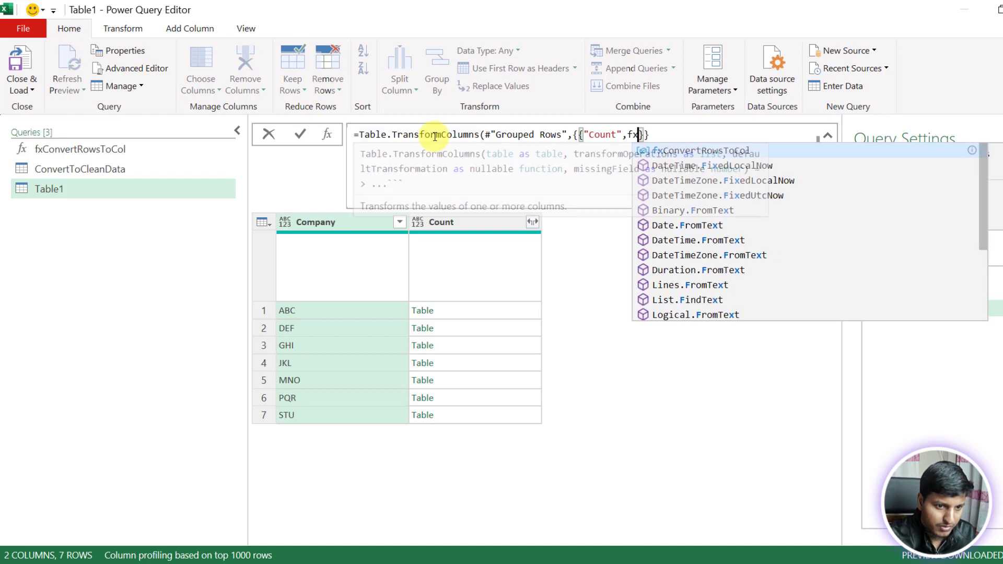
key("Tab")
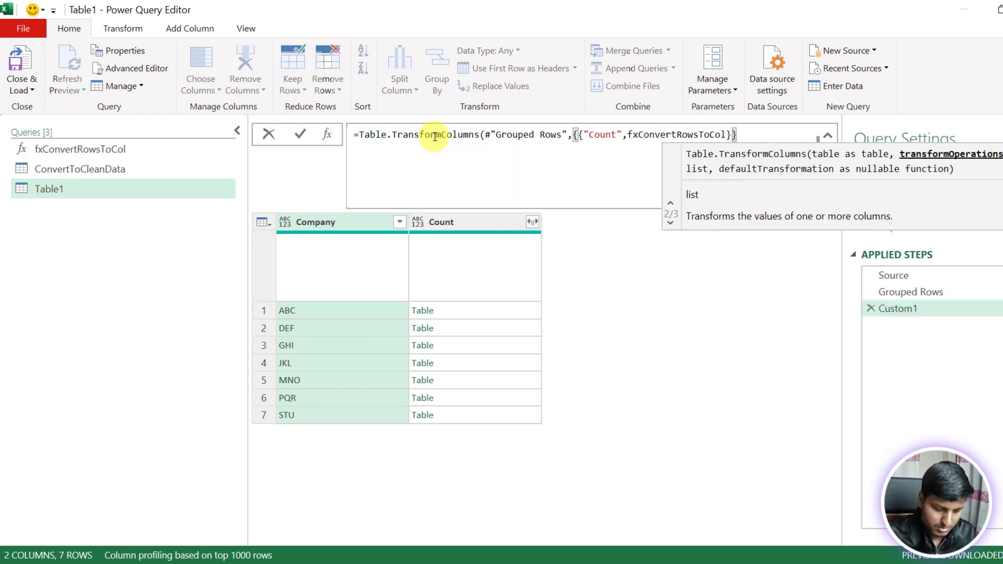
key("shift+Return")
key("Return")
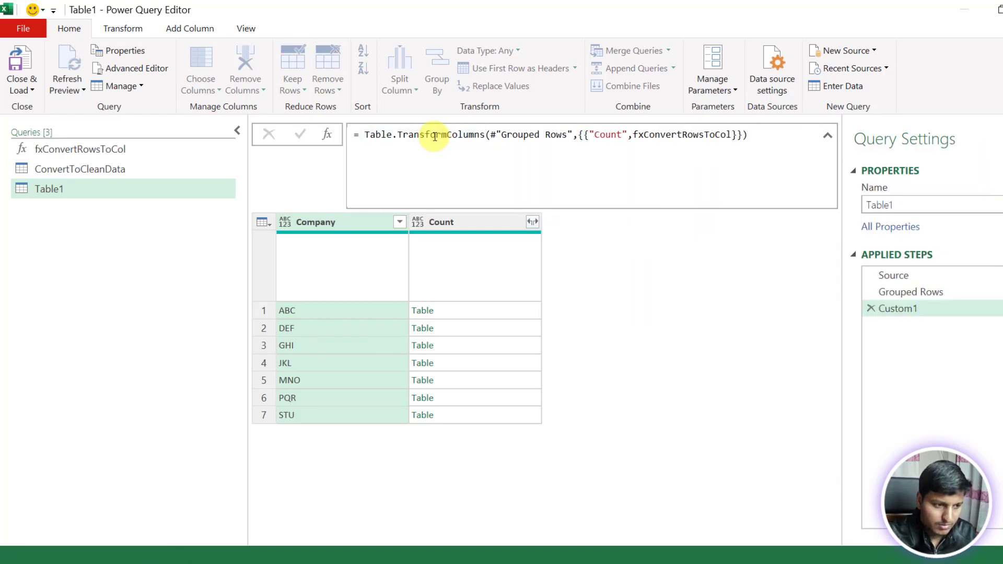
- Preview the nested Count tables of the different companies to examine their numbered Country and Count columns
left_click(460, 310)
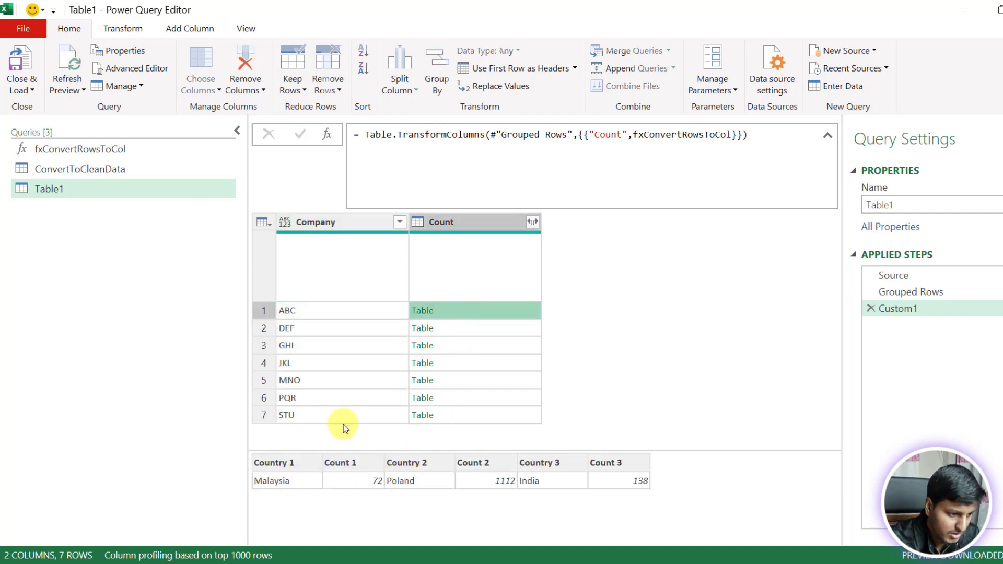
left_click(458, 328)
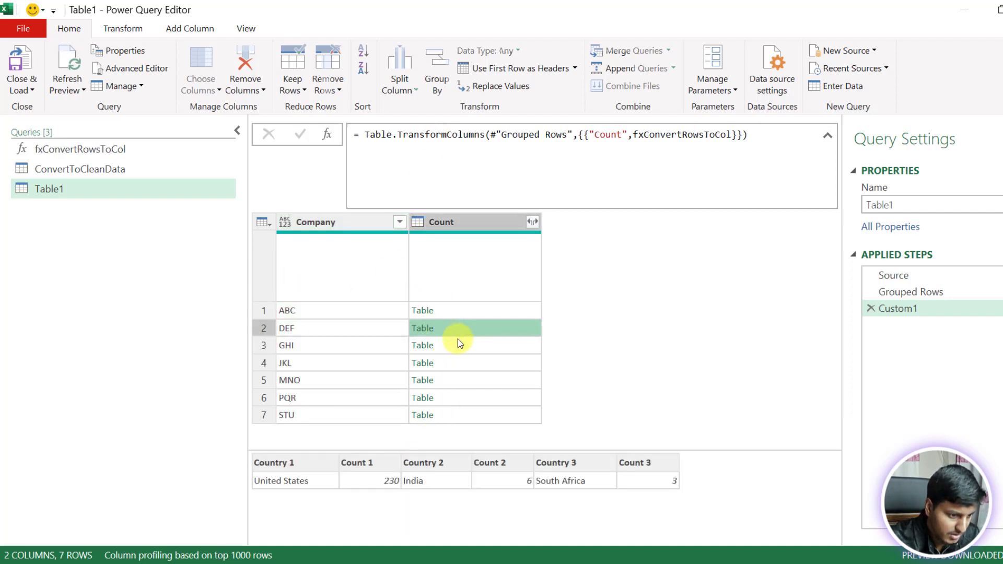
left_click(458, 340)
left_click(458, 359)
left_click(460, 375)
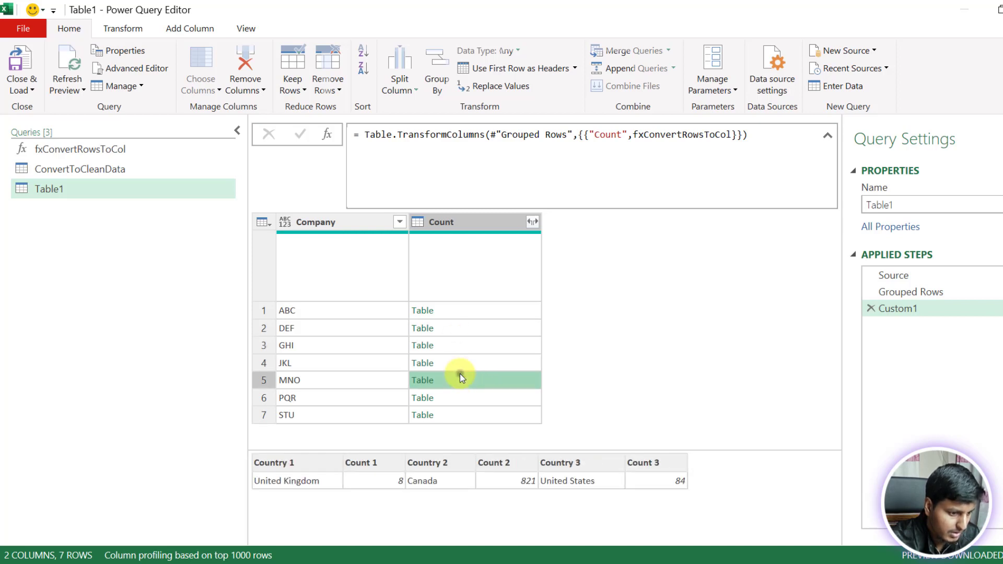
left_click(453, 401)
left_click(460, 413)
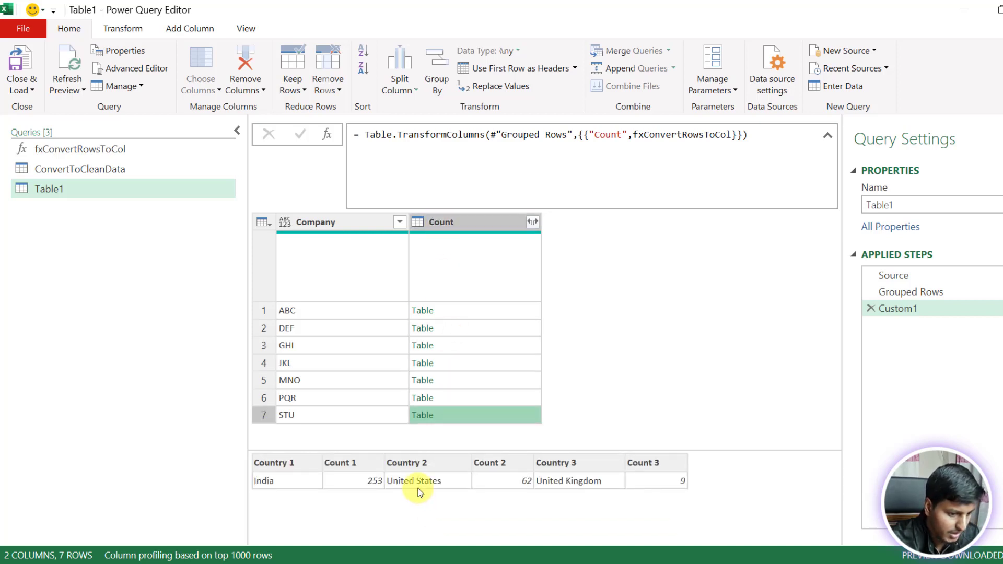
left_click(450, 342)
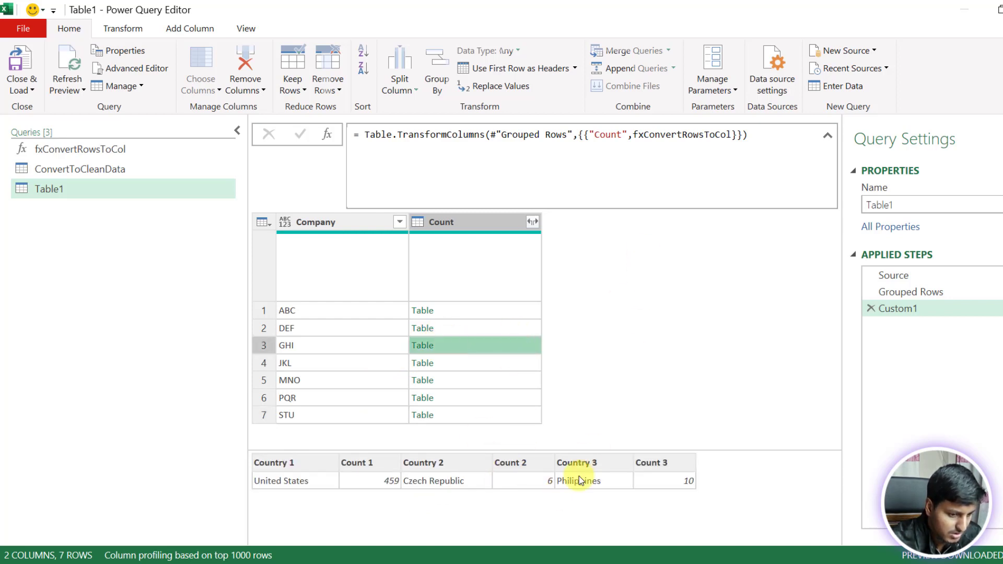
left_click(511, 329)
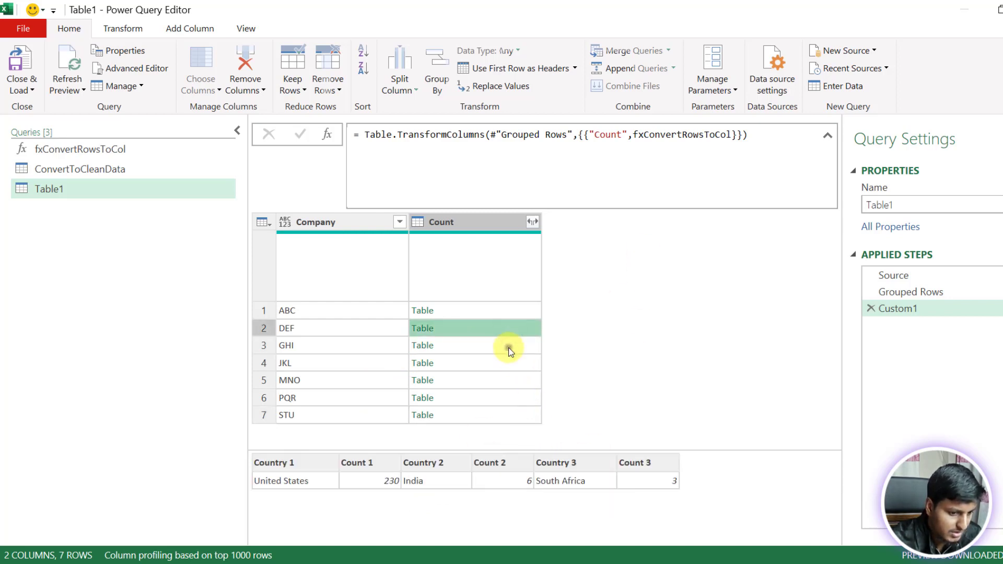
left_click(509, 347)
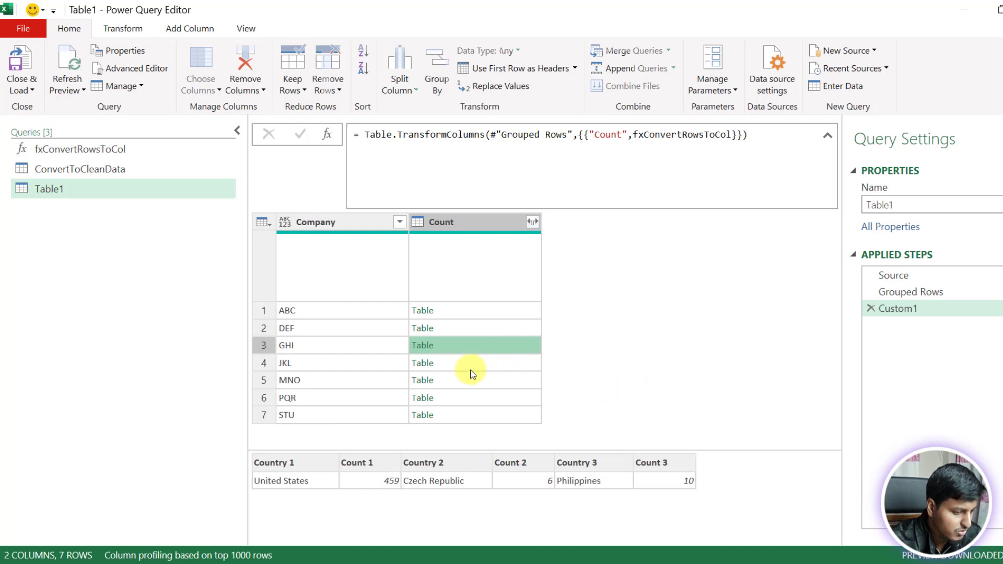
left_click(449, 327)
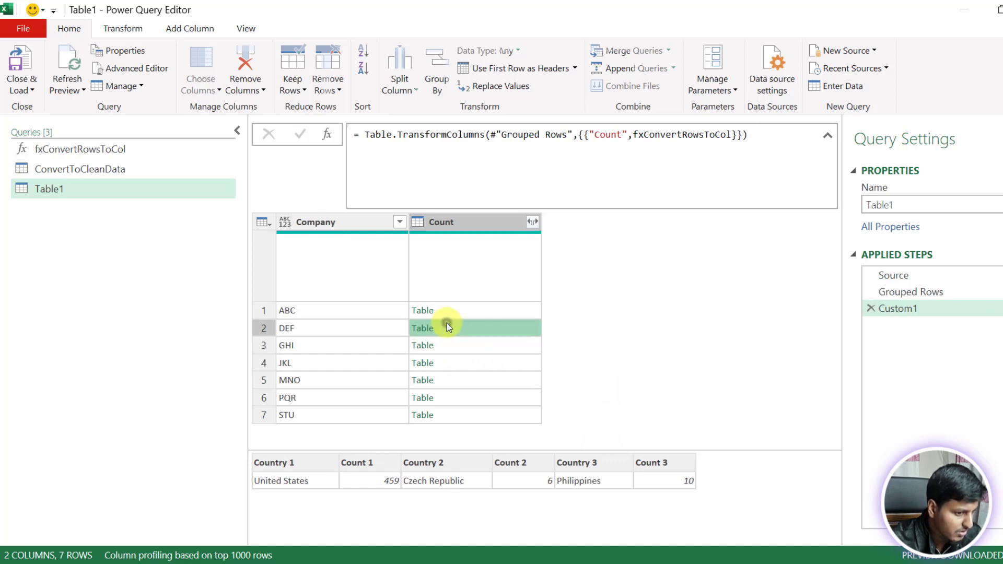
left_click(453, 395)
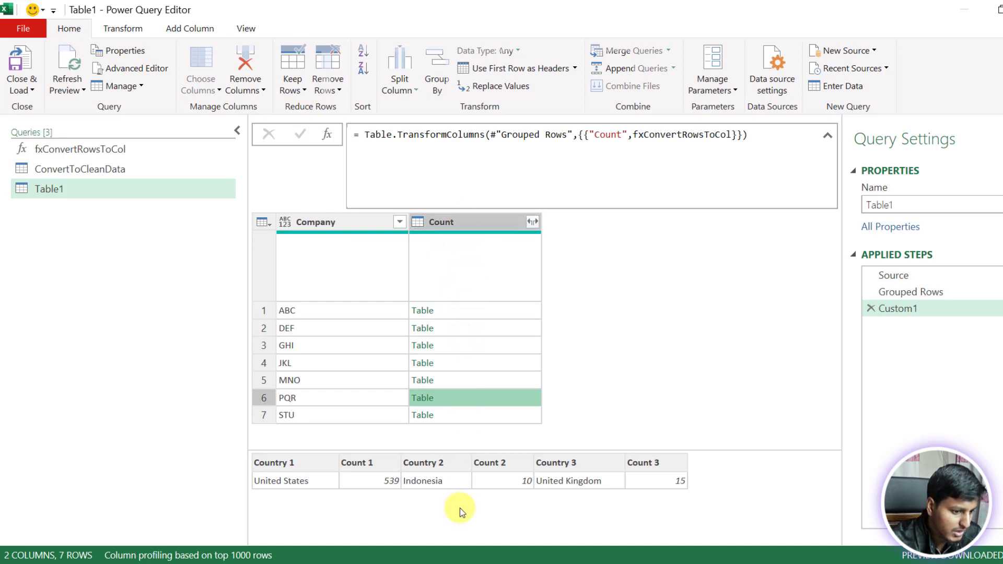
- Expand the nested Count tables into all their numbered Country and Count columns without using the original column name as prefix
left_click(533, 222)
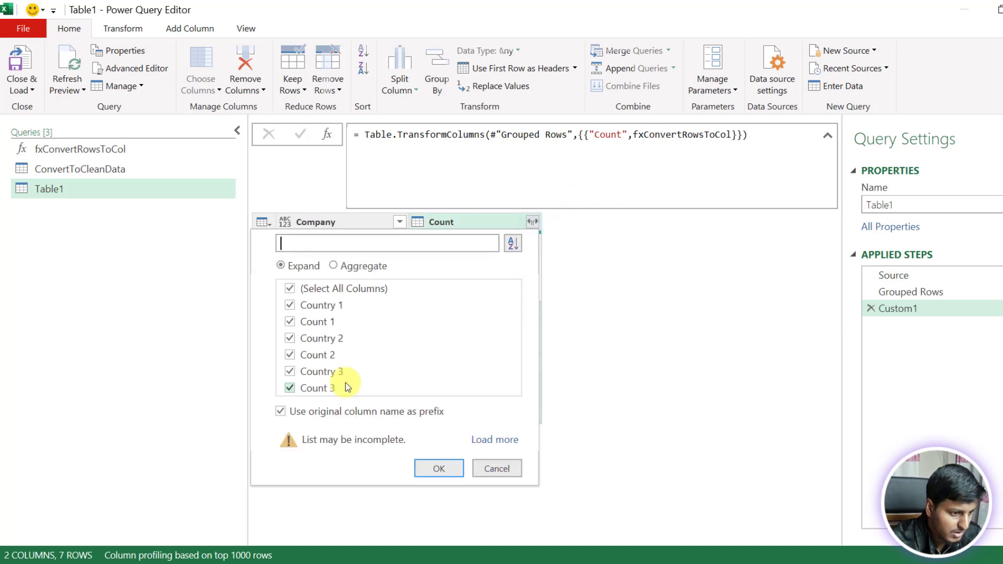
left_click(335, 413)
left_click(434, 467)
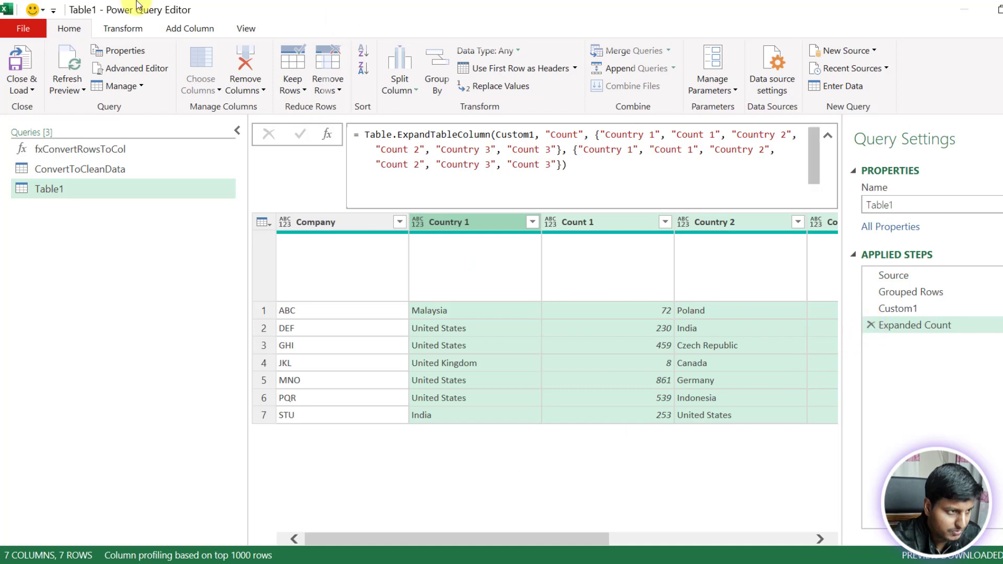
- Delete the #"Expanded Count" line and the comma before it from Table1's code in the Advanced Editor
left_click(136, 73)
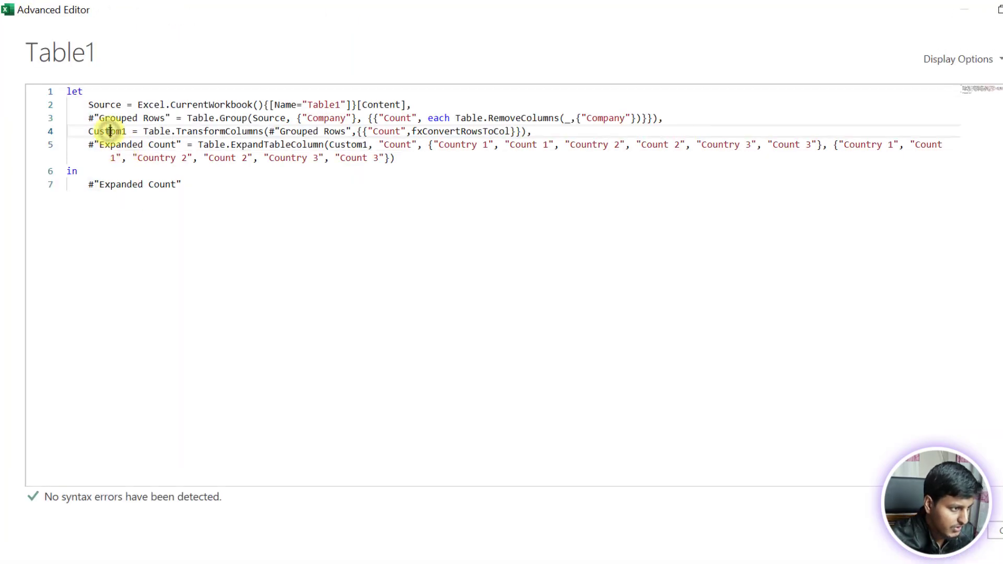
double_click(98, 131)
left_click_drag(87, 145, 473, 158)
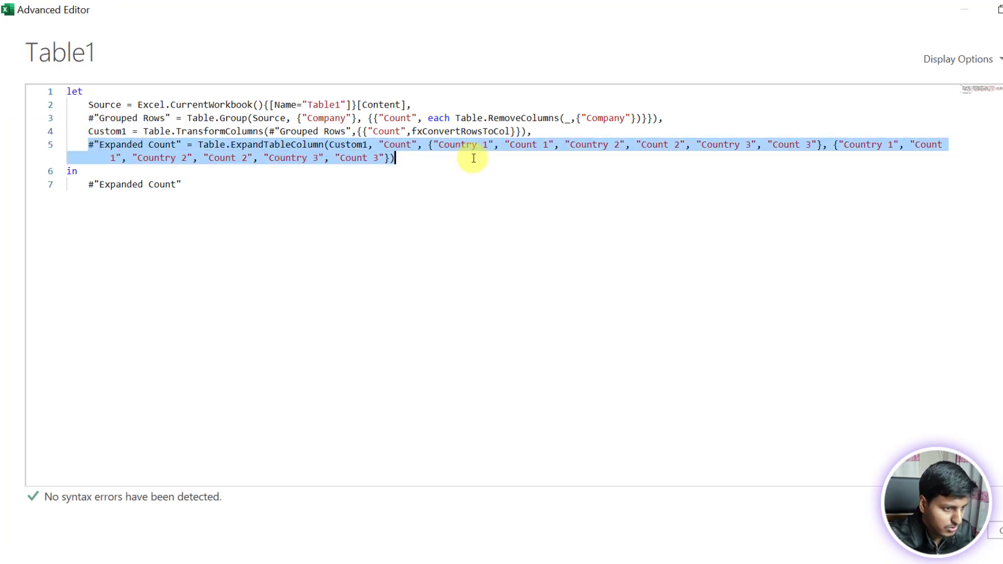
key("BackSpace")
key("BackSpace")
key("BackSpace")
key("BackSpace")
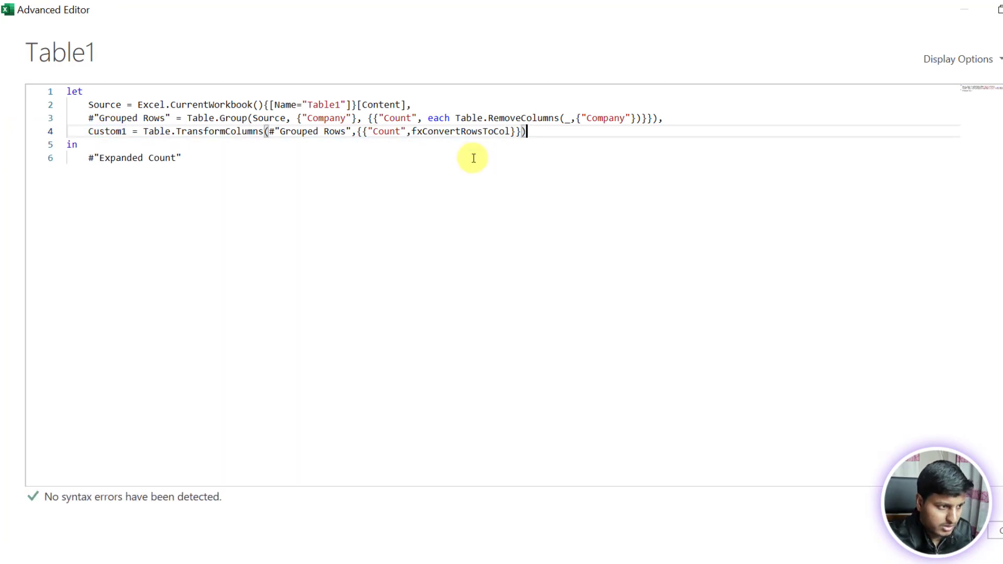
- Replace #"Expanded Count" after the in keyword with Custom1 and apply the edited query code
left_click(473, 158)
key("shift+Home")
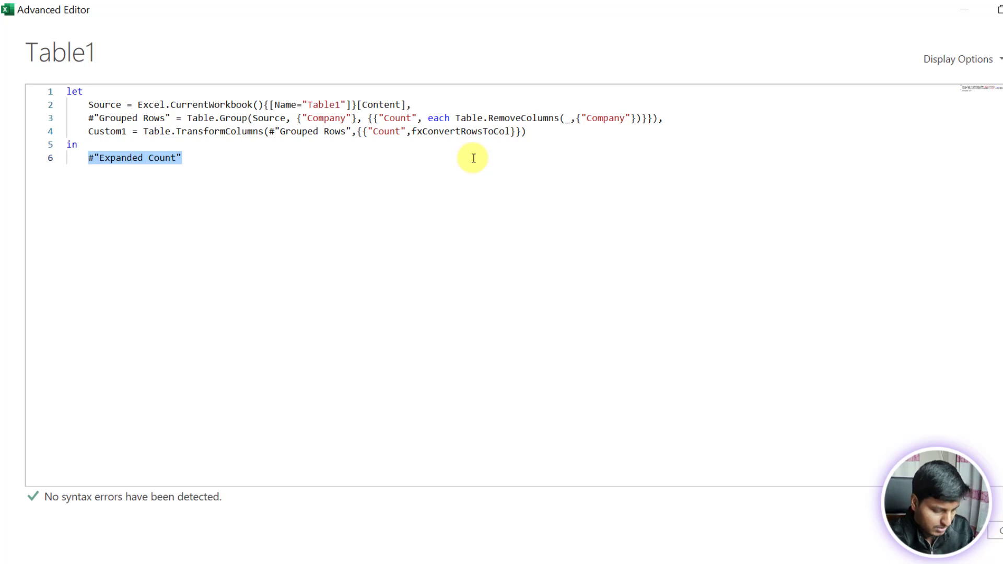
type("Custom1")
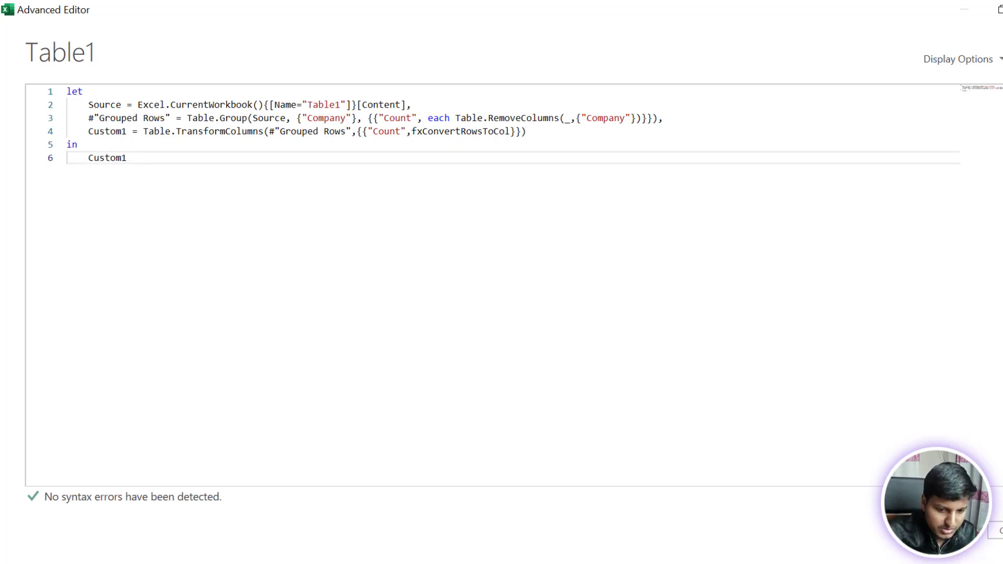
left_click(954, 531)
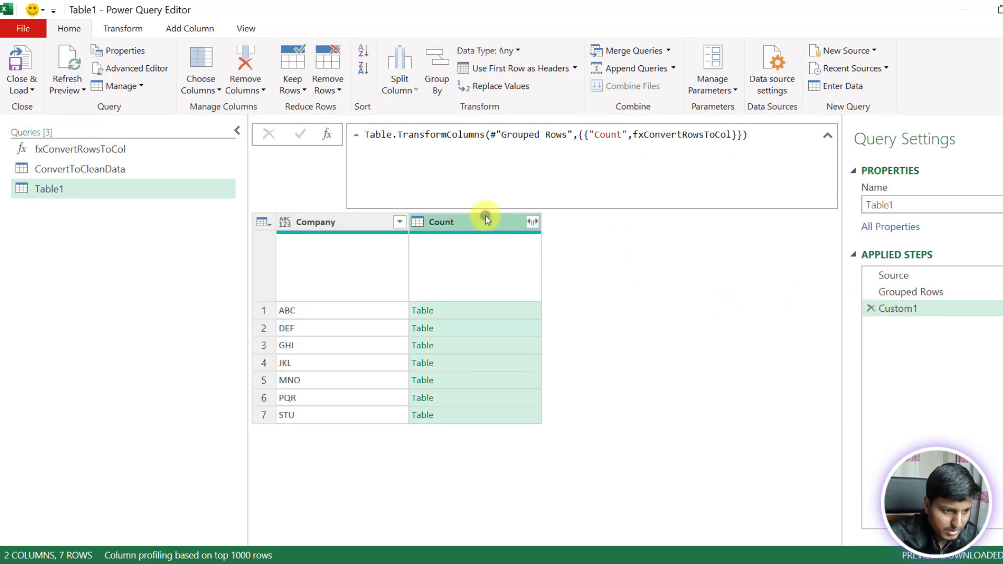
- Drill down into the Count column to turn its nested tables into a list
left_click(485, 217)
right_click(485, 217)
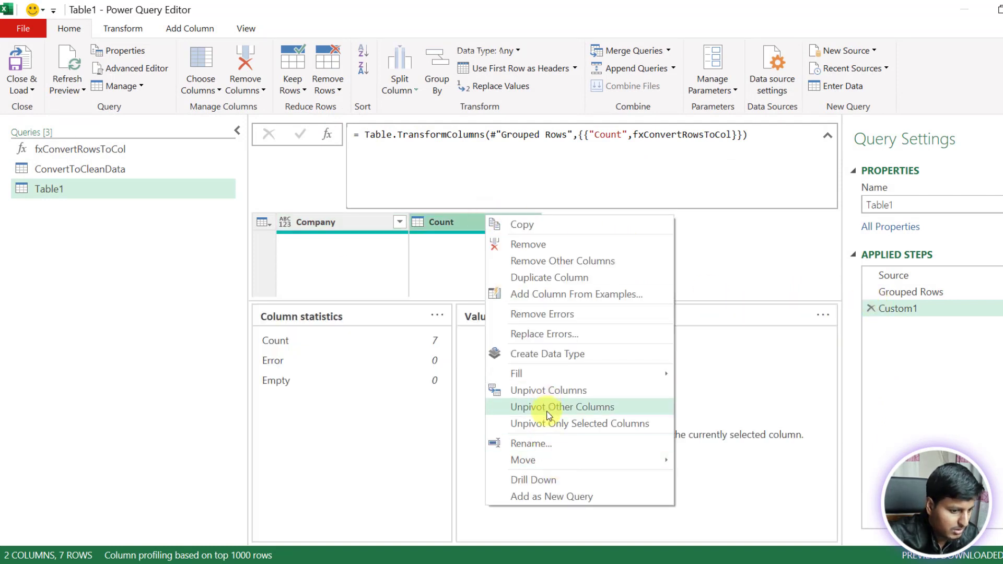
left_click(551, 480)
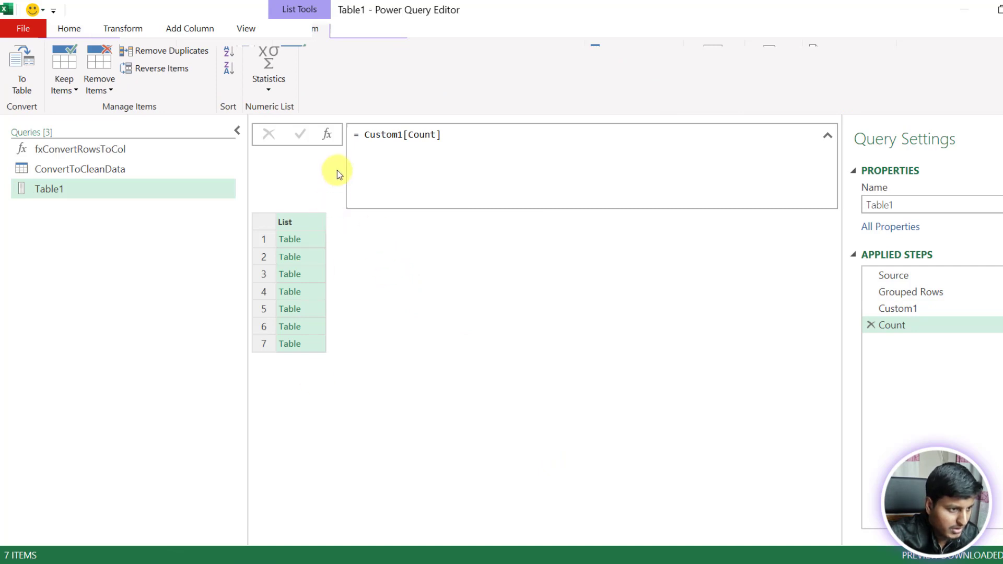
- Change the formula to List.Transform(Custom1[Count],each Table.ColumnNames(_)) and apply it to get each nested table's column names
left_click(358, 134)
type("List.Transform(")
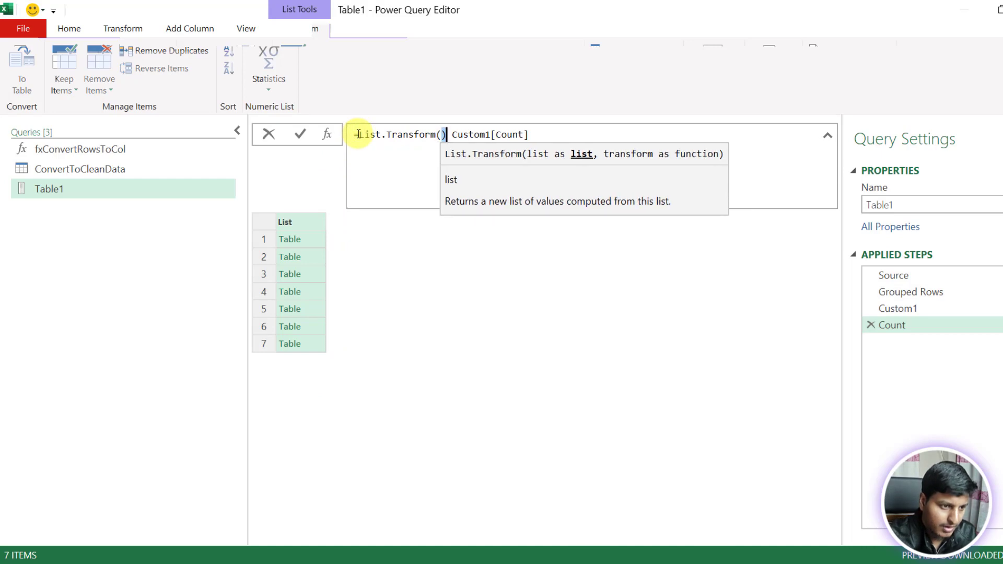
key("Delete")
key("Delete")
key("End")
type(",eac")
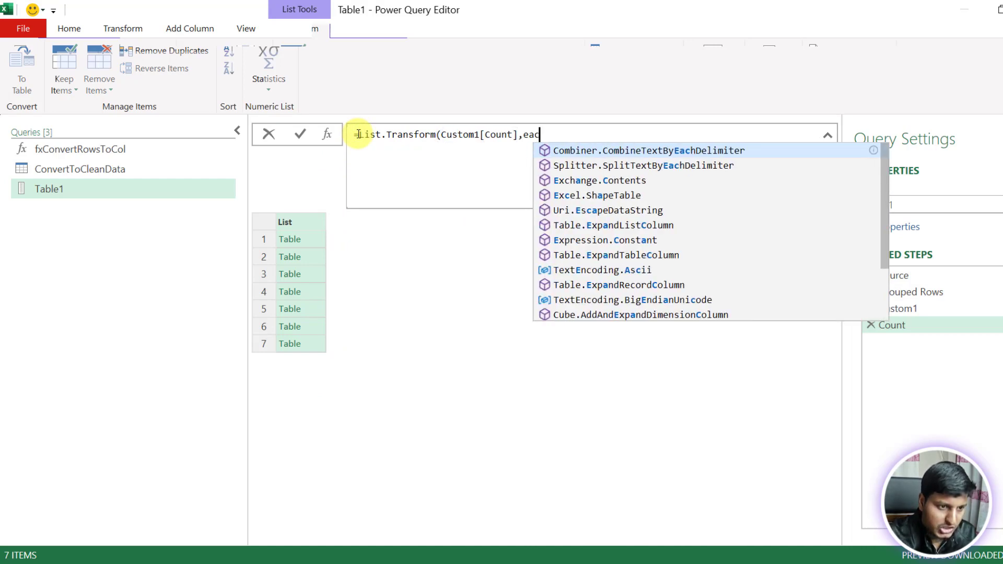
type("h tcTable.ColumnNames(_)")
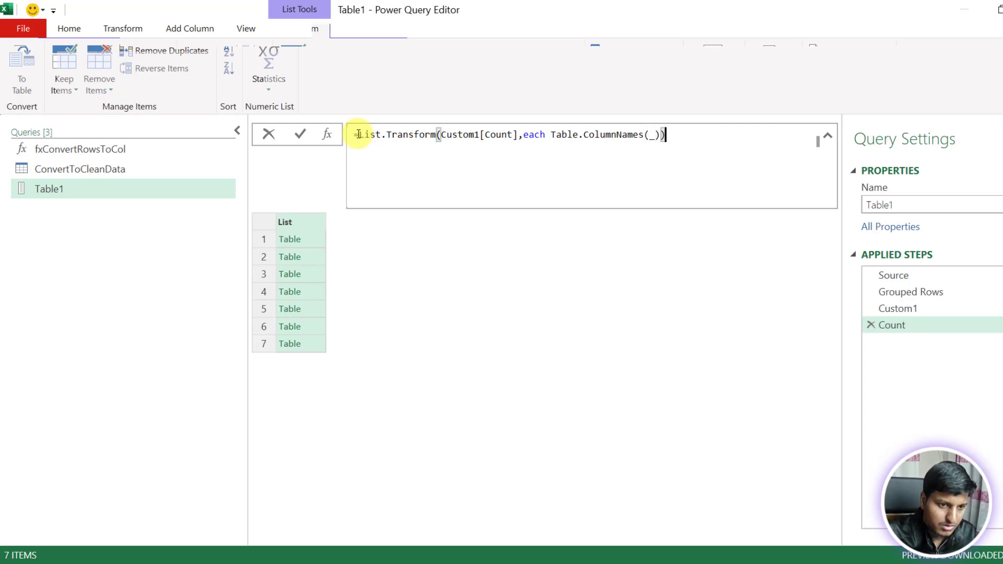
key("Return")
- Preview the first five nested lists to examine the column names each one holds
left_click(318, 240)
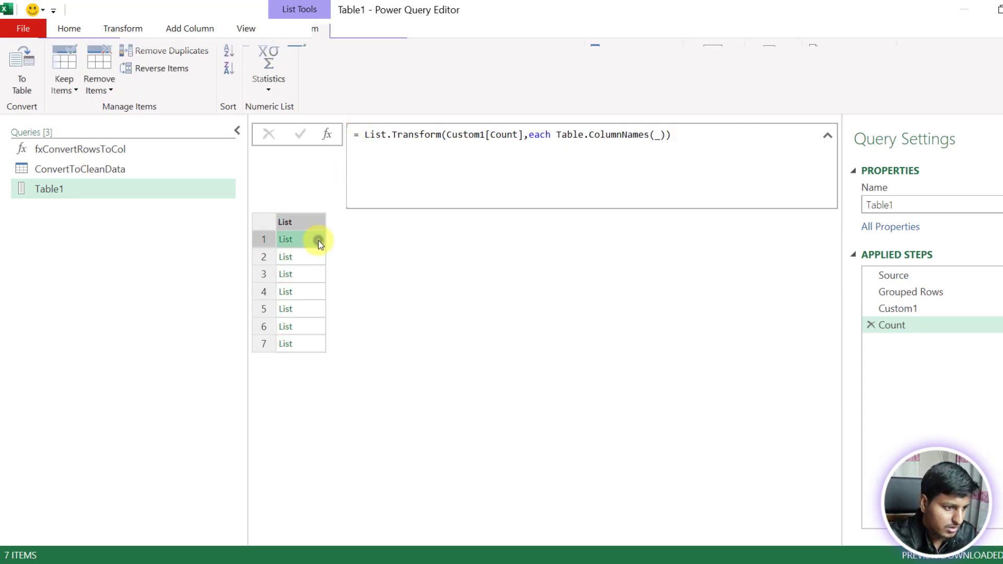
left_click(322, 260)
left_click(323, 274)
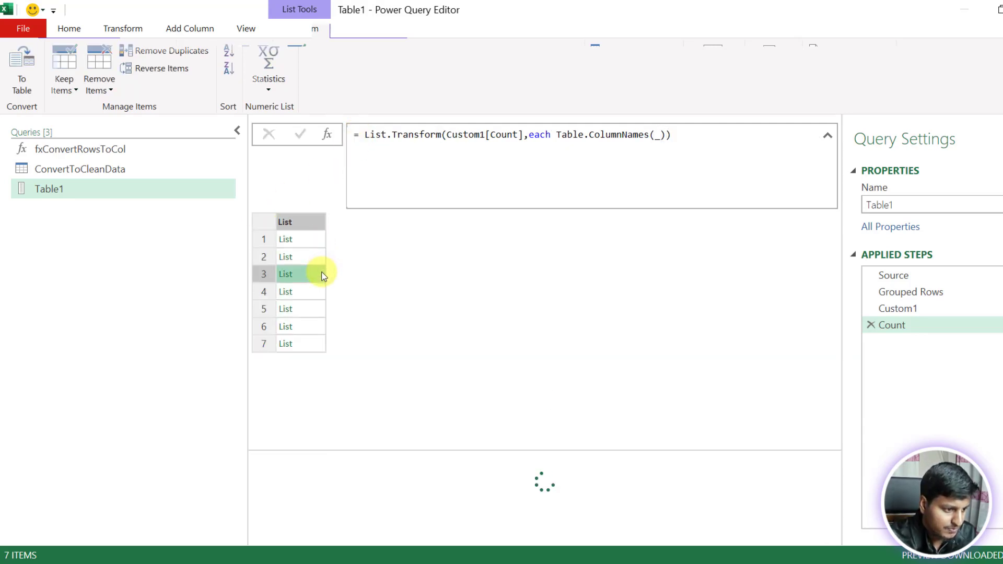
left_click(322, 291)
left_click(323, 310)
- Wrap the List.Transform formula in List.Union, apply it and widen the resulting list column slightly
left_click(359, 136)
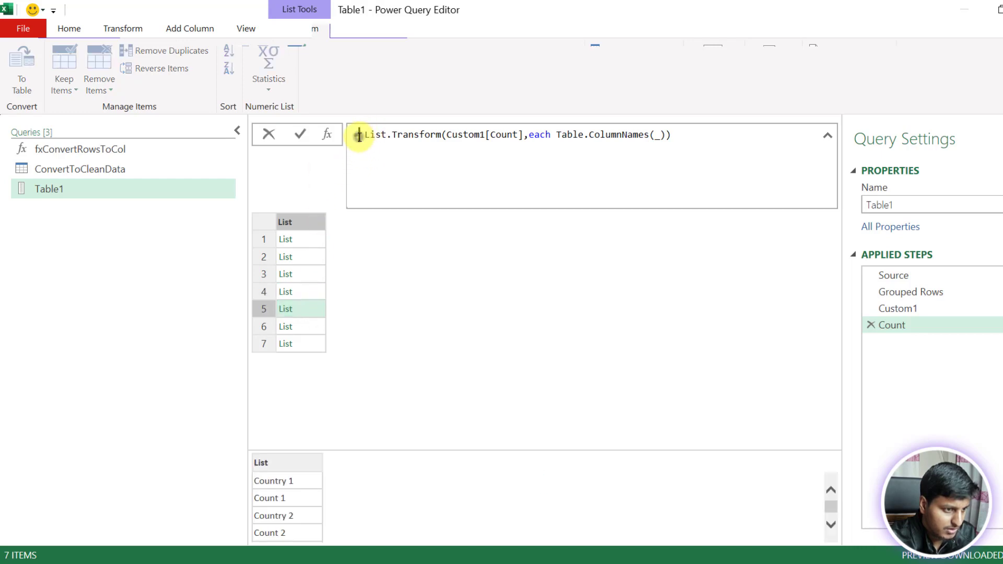
type("L")
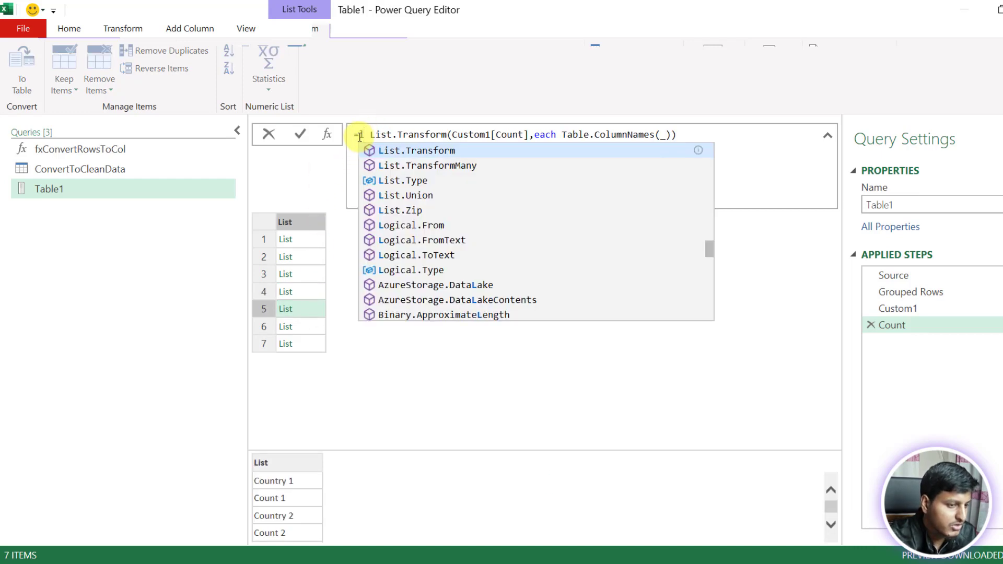
type("ist.Union()")
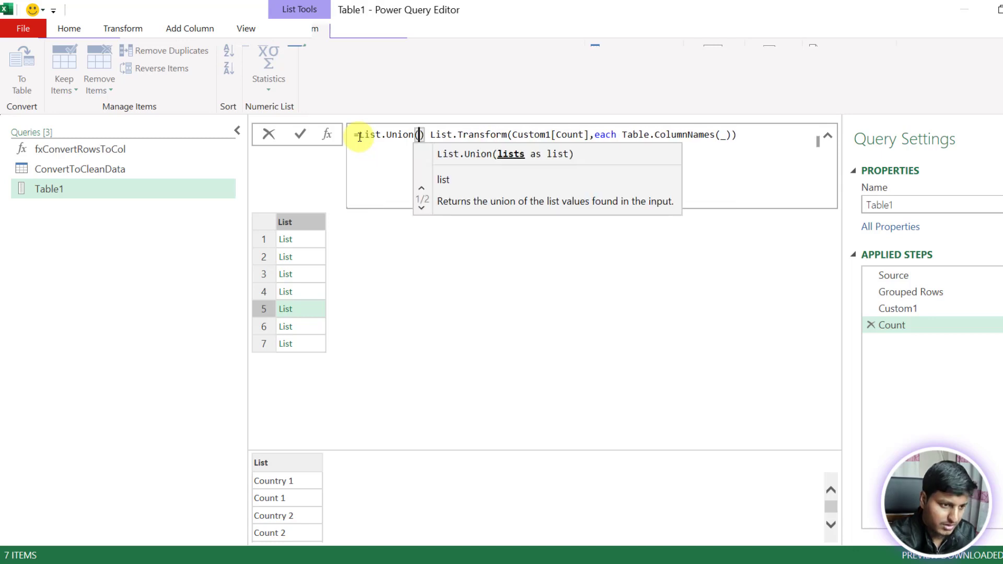
key("Delete")
key("End")
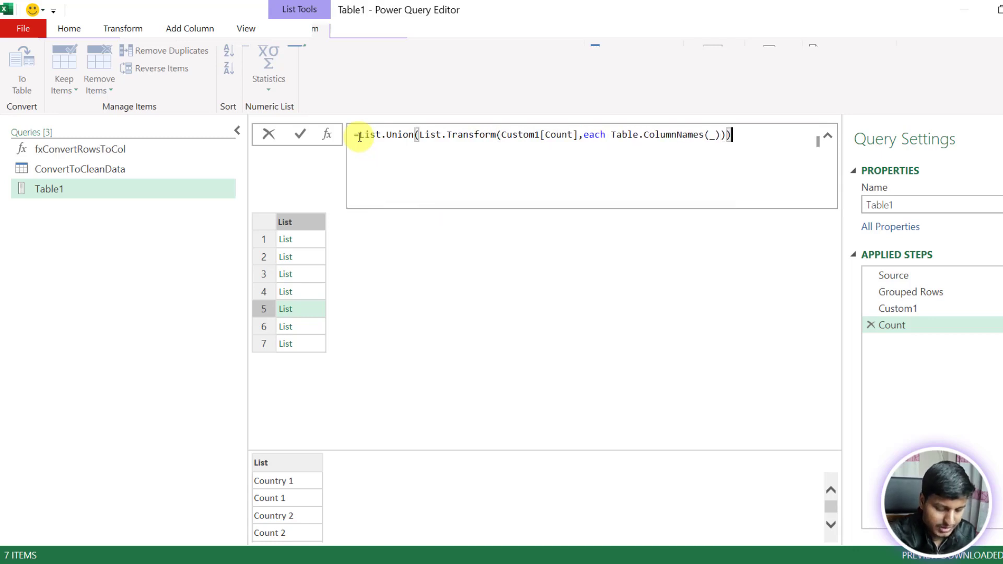
key("Return")
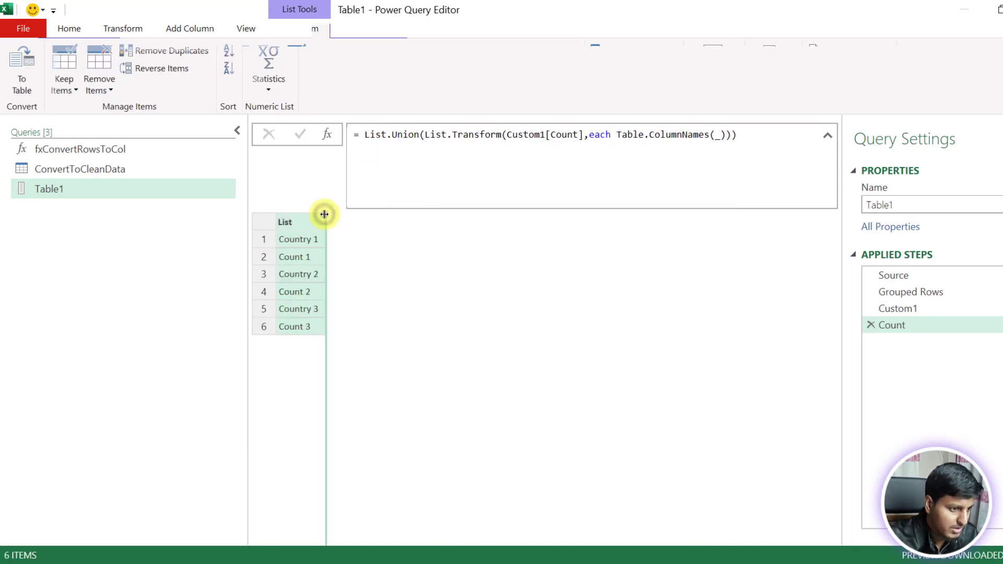
left_click_drag(324, 215, 343, 230)
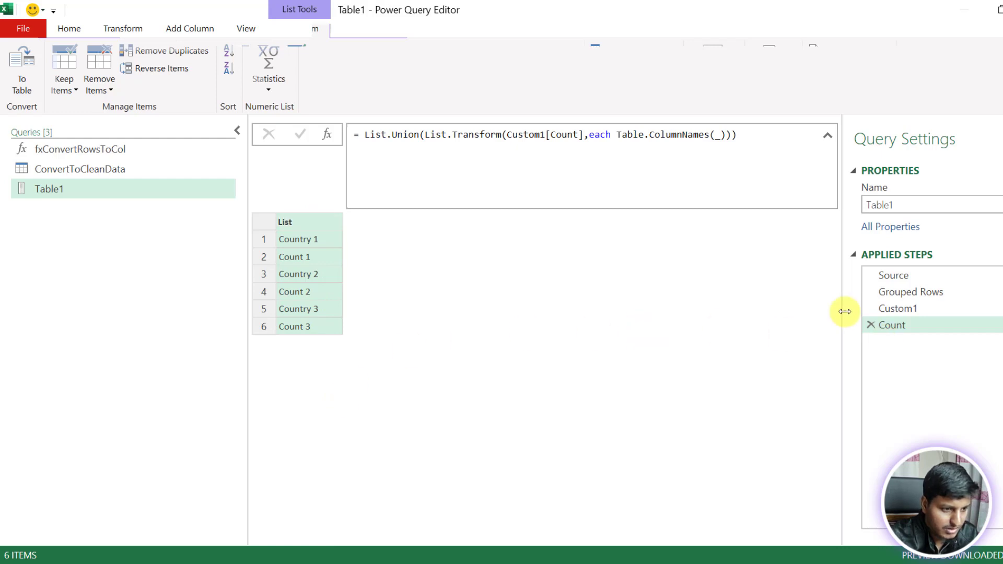
- Insert Table.ExpandTableColumn in front of the List.Union expression with Custom1 as its table argument
left_click(360, 136)
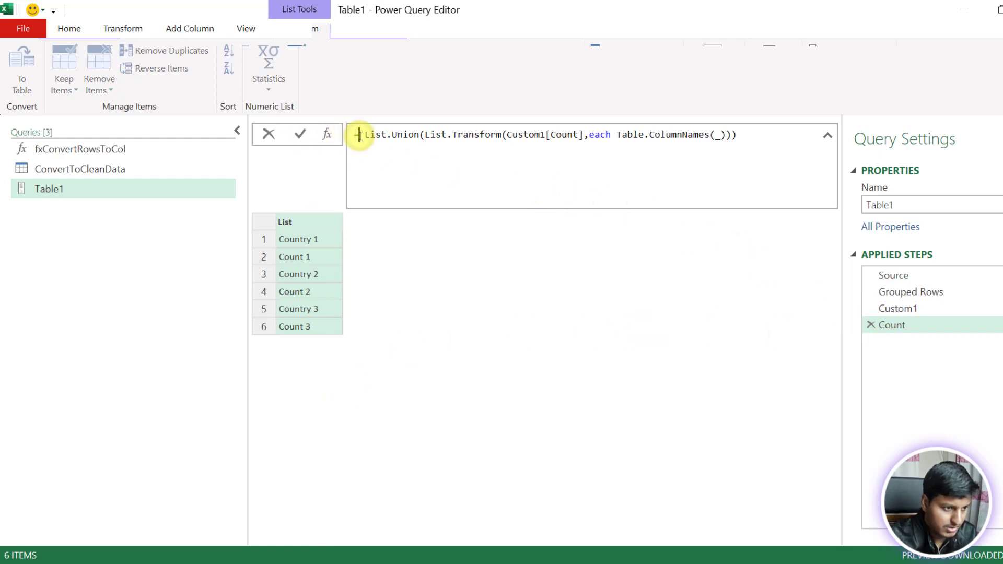
type("Tetc")
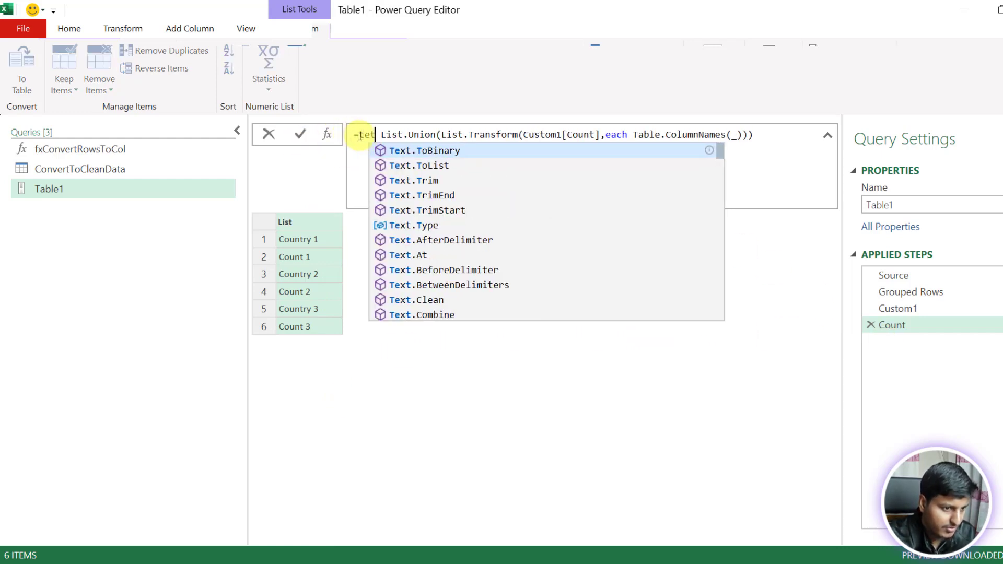
type("olumn")
key("Down")
key("Down")
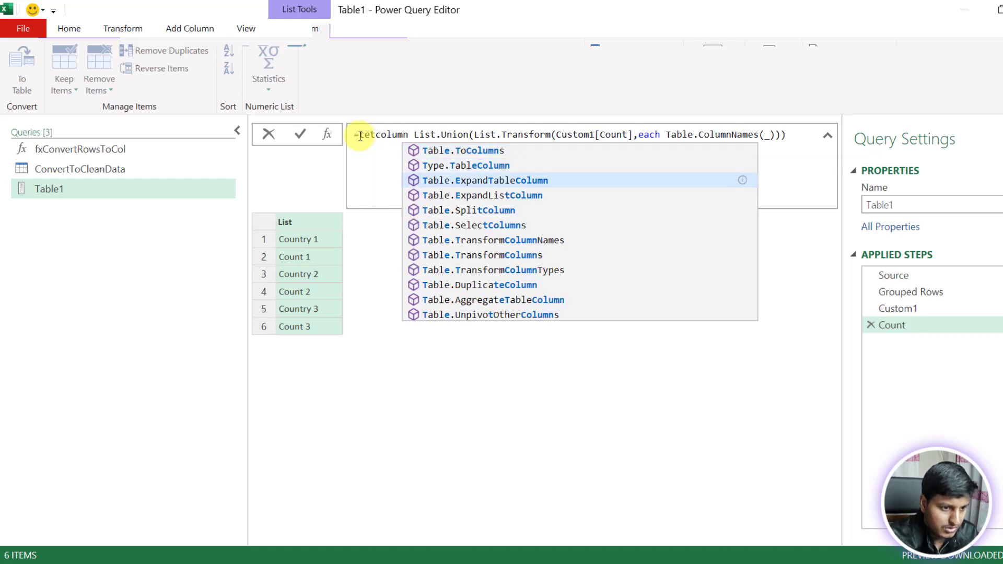
key("Tab")
type("(C")
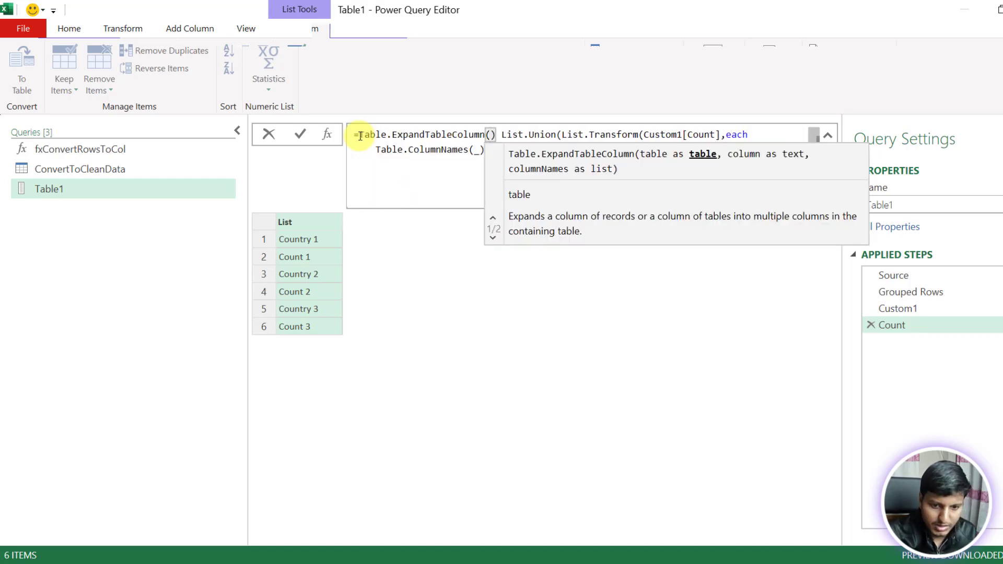
type("ustom1,")
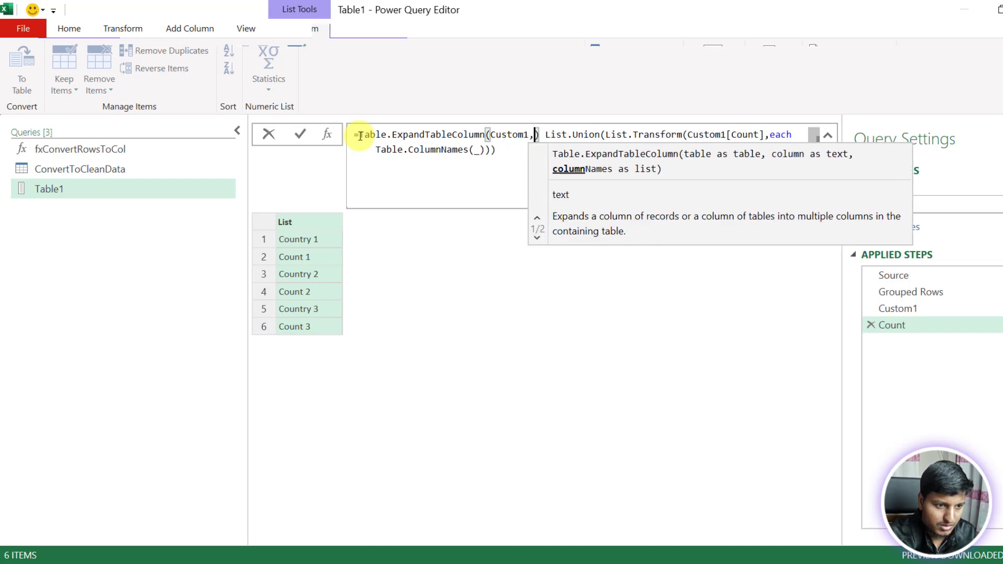
- Complete Table.ExpandTableColumn with "Count" as the column and the List.Union expression as its column names, then apply the formula
type("\"Count\"")
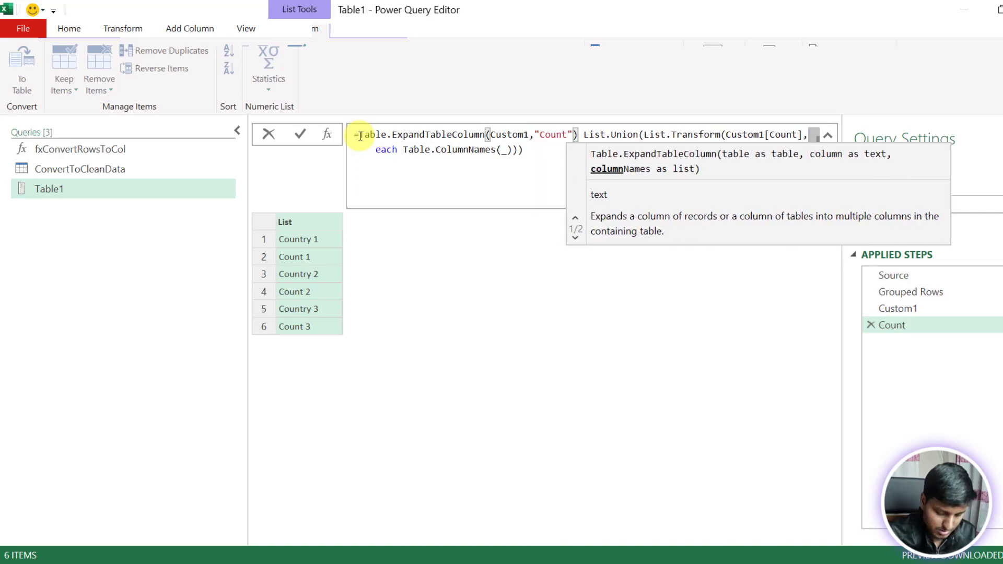
type(",)")
key("BackSpace")
key("BackSpace")
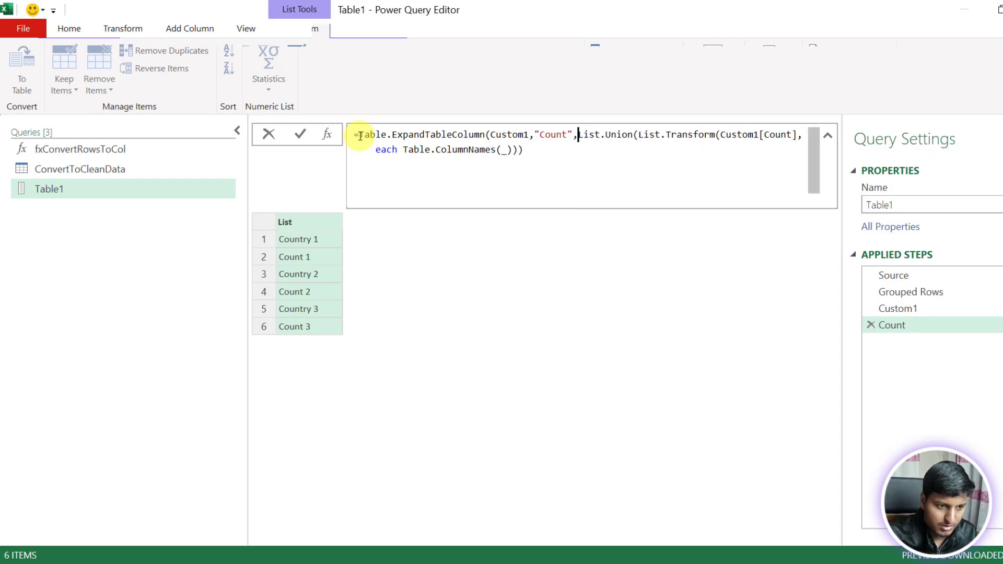
key("Return")
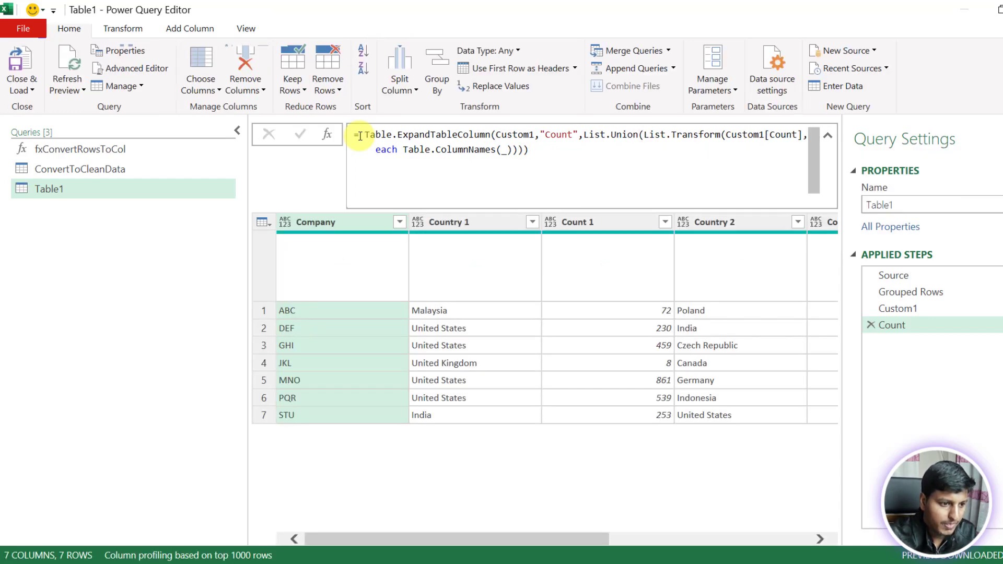
mouse_move(338, 541)
left_mouse_down()
mouse_move(354, 540)
mouse_move(327, 533)
left_mouse_up()
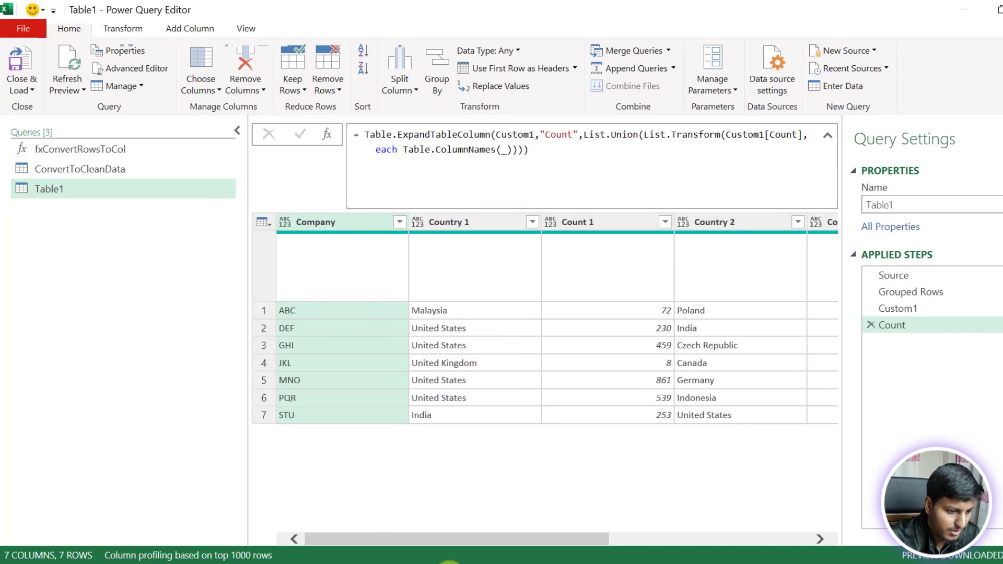
mouse_move(441, 539)
left_mouse_down()
mouse_move(754, 519)
mouse_move(425, 535)
left_mouse_up()
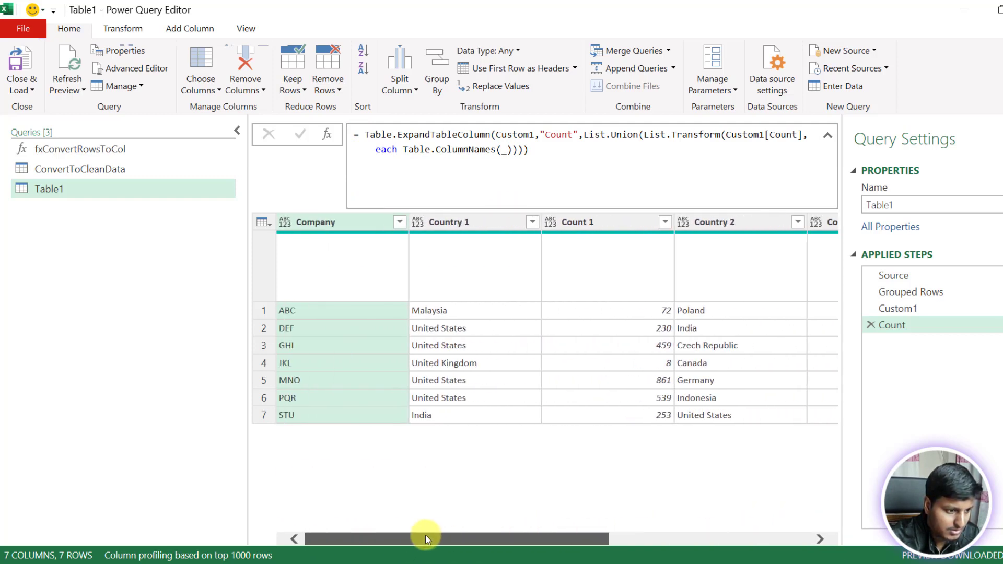
- Close the query editor and load the result as a table into the existing Test Task worksheet starting at cell F11
left_click(33, 90)
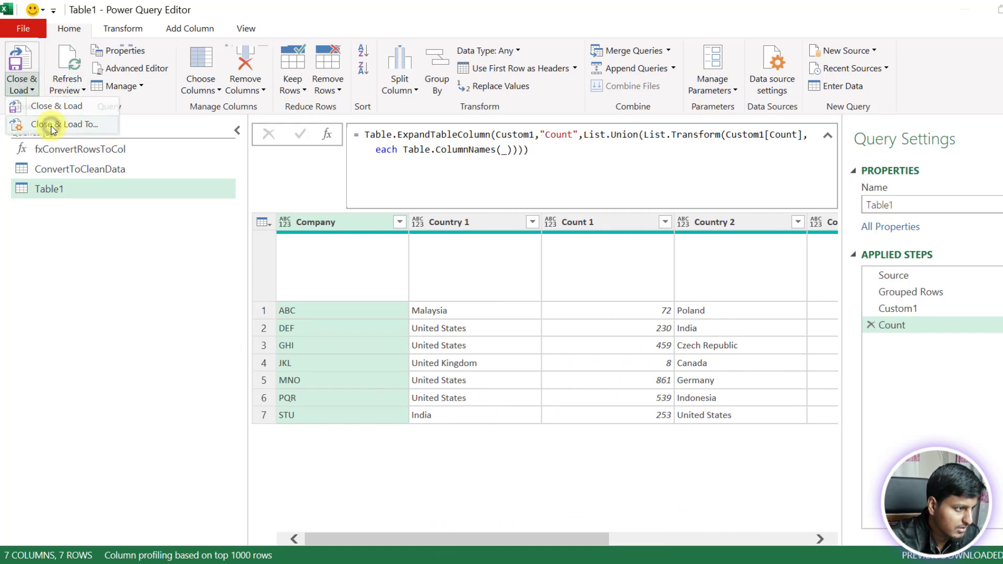
left_click(53, 125)
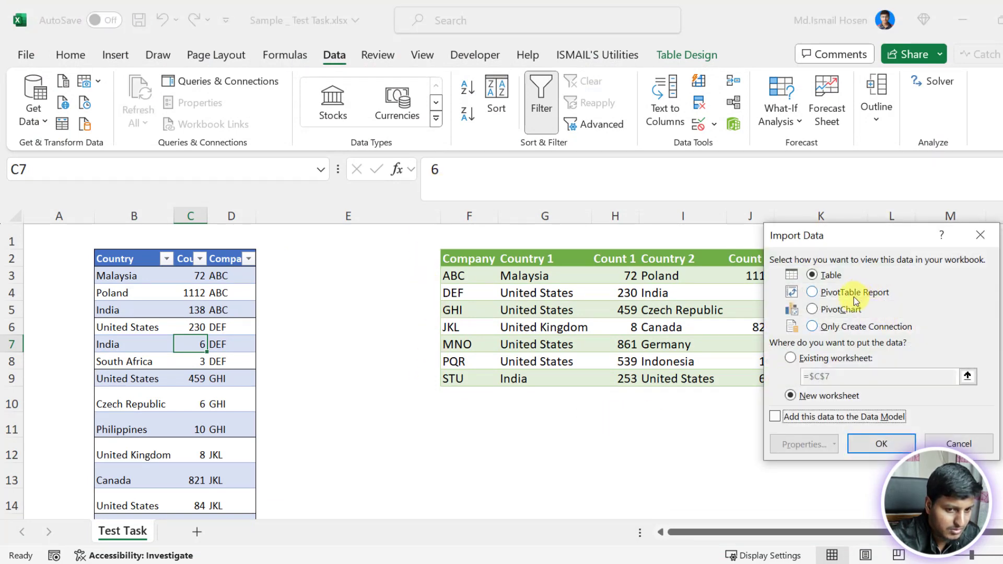
left_click(830, 327)
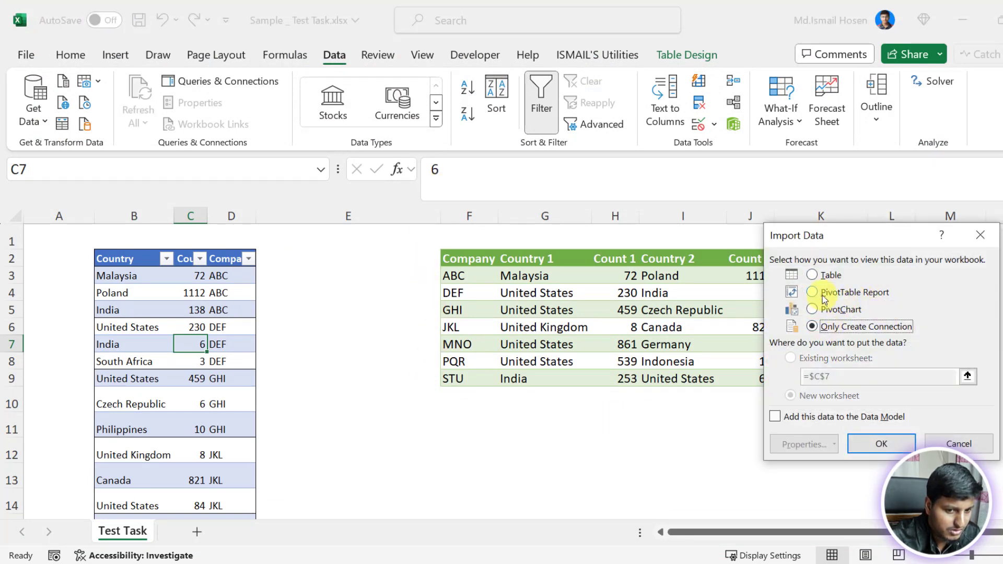
left_click(821, 281)
left_click(813, 357)
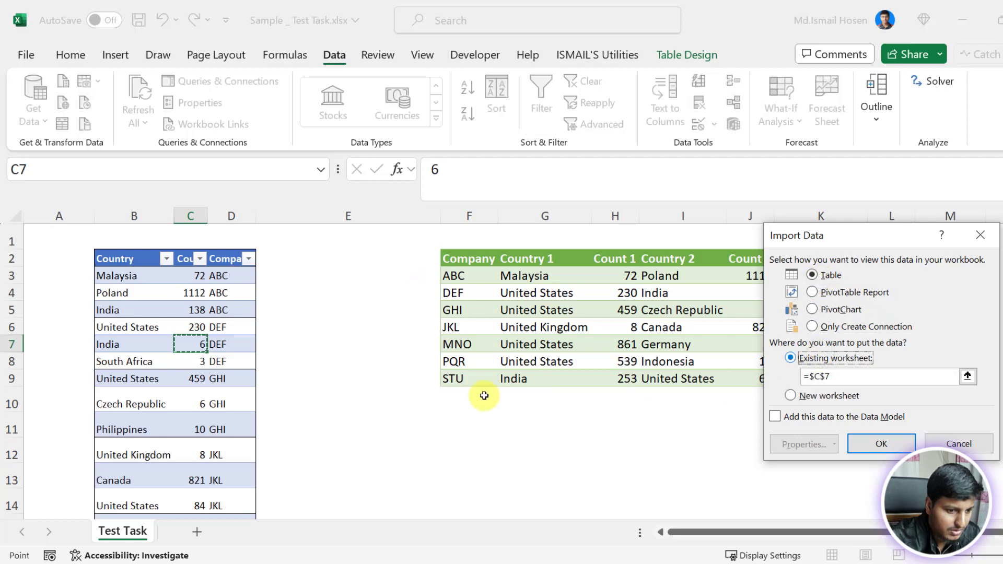
left_click(452, 429)
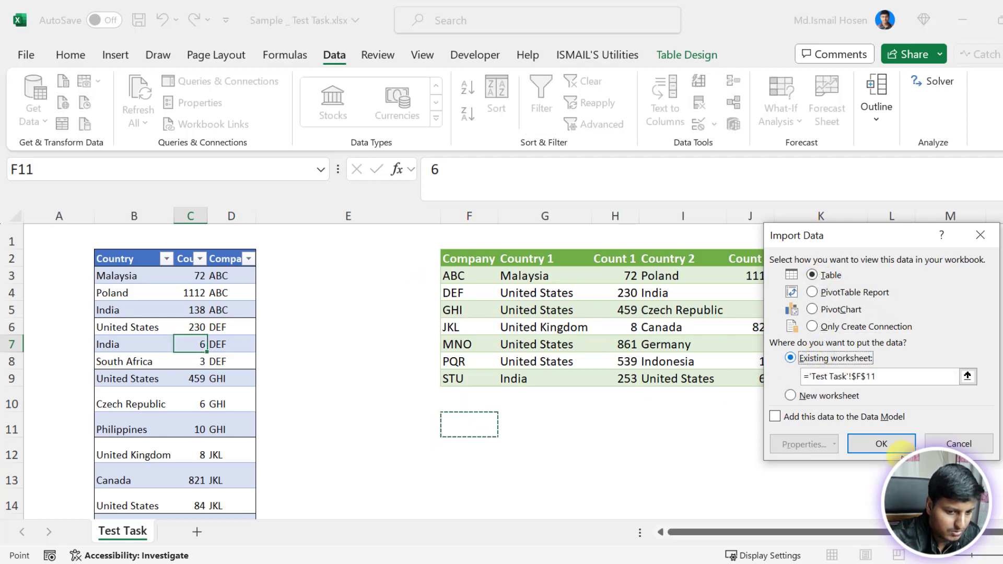
left_click(895, 447)
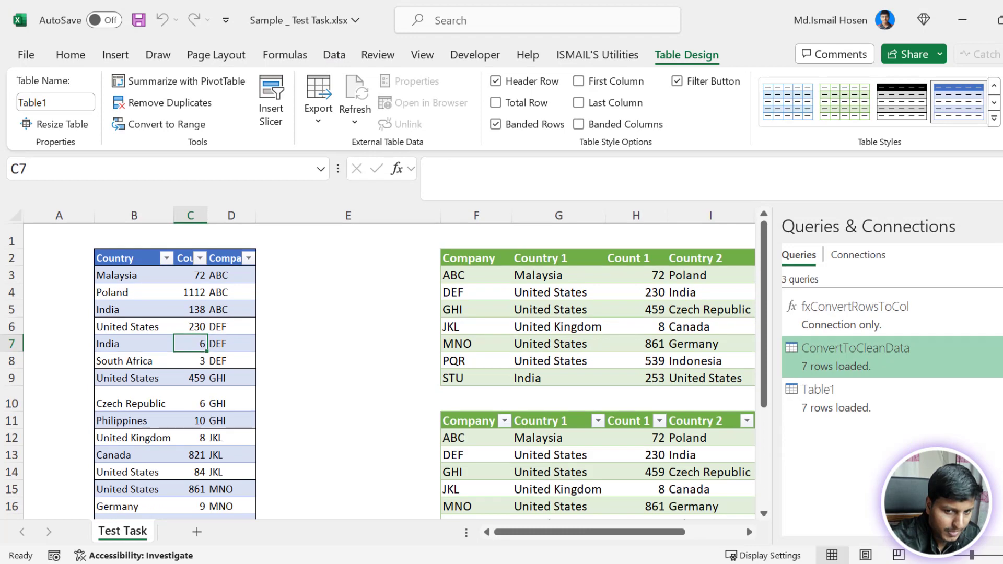
- Delete the source table row holding India, 138 and company ABC
scroll(820, 340, "down", 3)
scroll(822, 347, "up", 2)
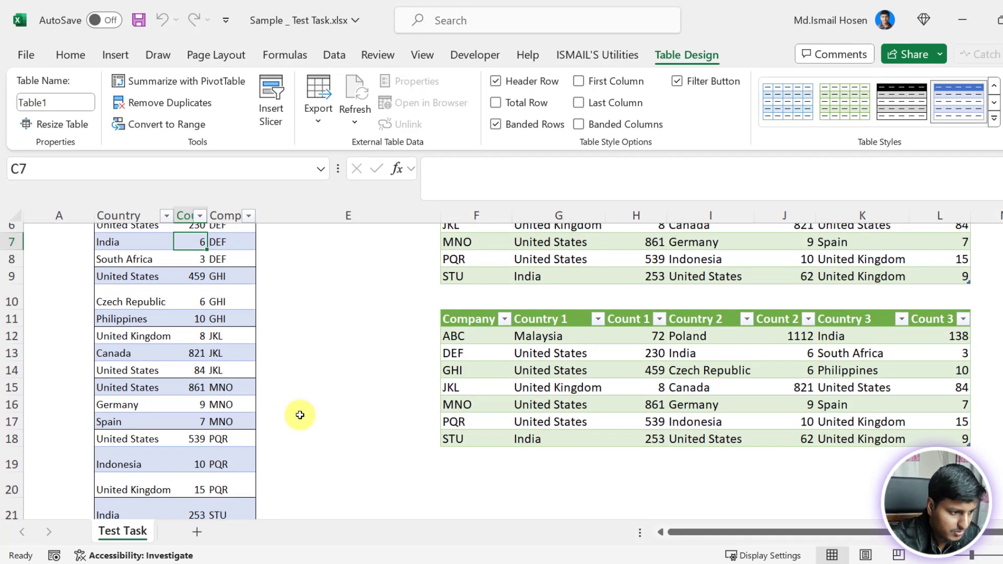
scroll(300, 415, "up", 2)
scroll(300, 415, "down", 2)
scroll(300, 415, "up", 2)
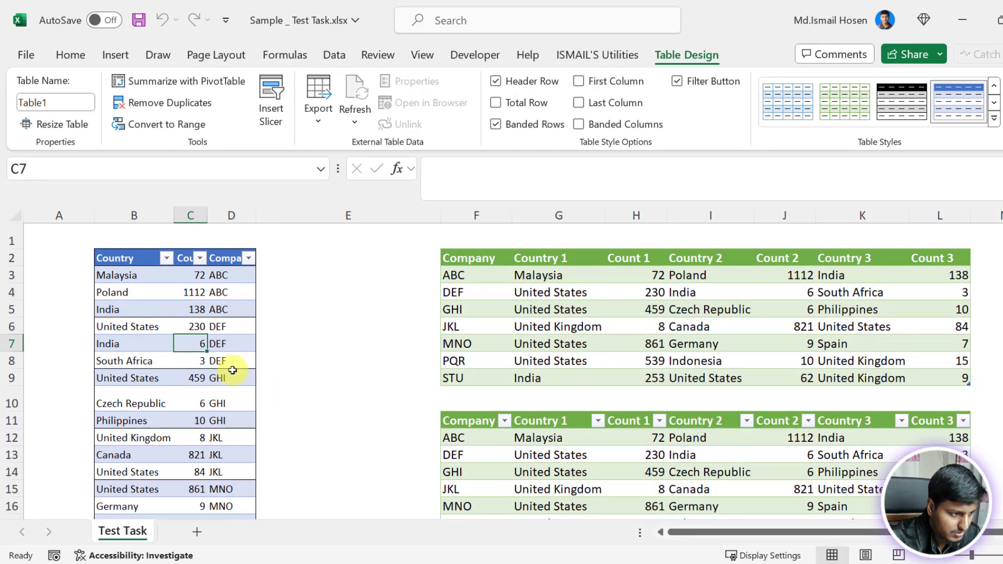
left_click_drag(157, 311, 208, 313)
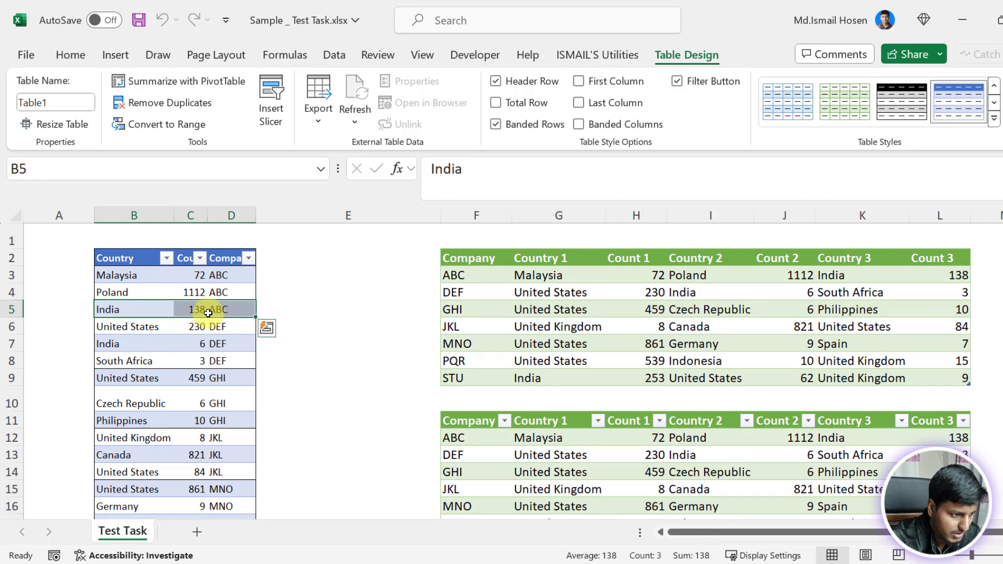
right_click(208, 313)
mouse_move(290, 246)
left_click(485, 265)
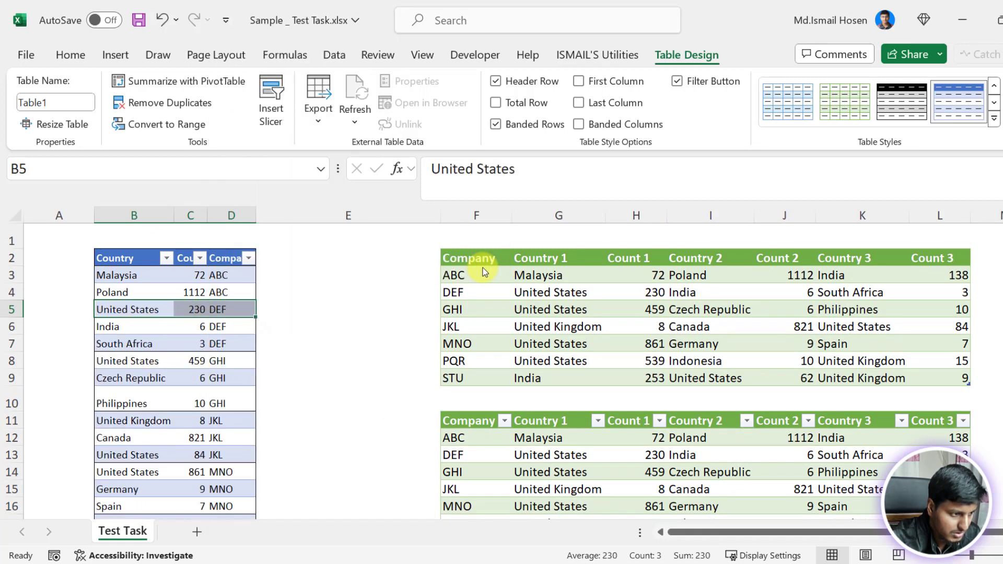
- Refresh the query output table that starts at cell F11
left_click(513, 471)
right_click(533, 434)
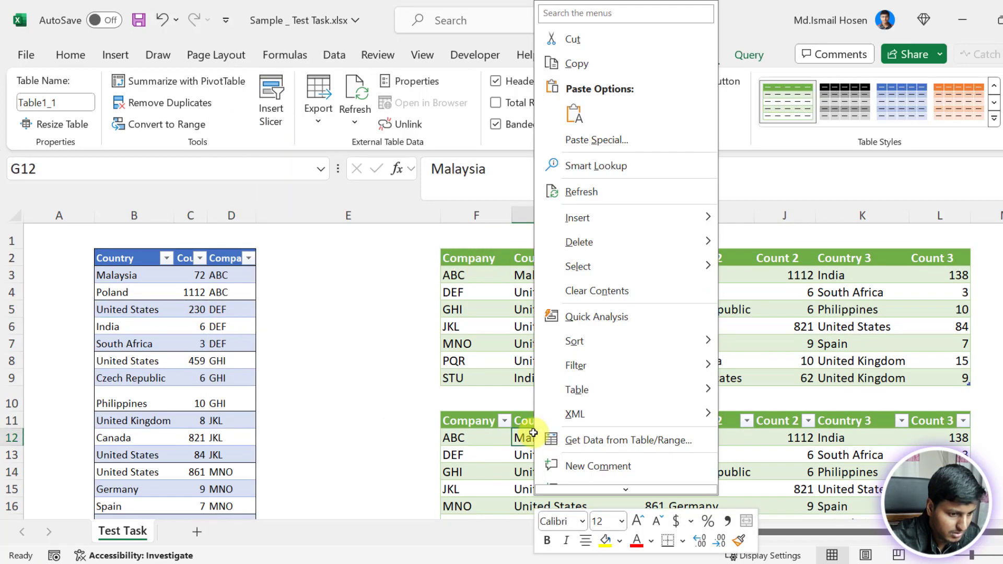
left_click(592, 188)
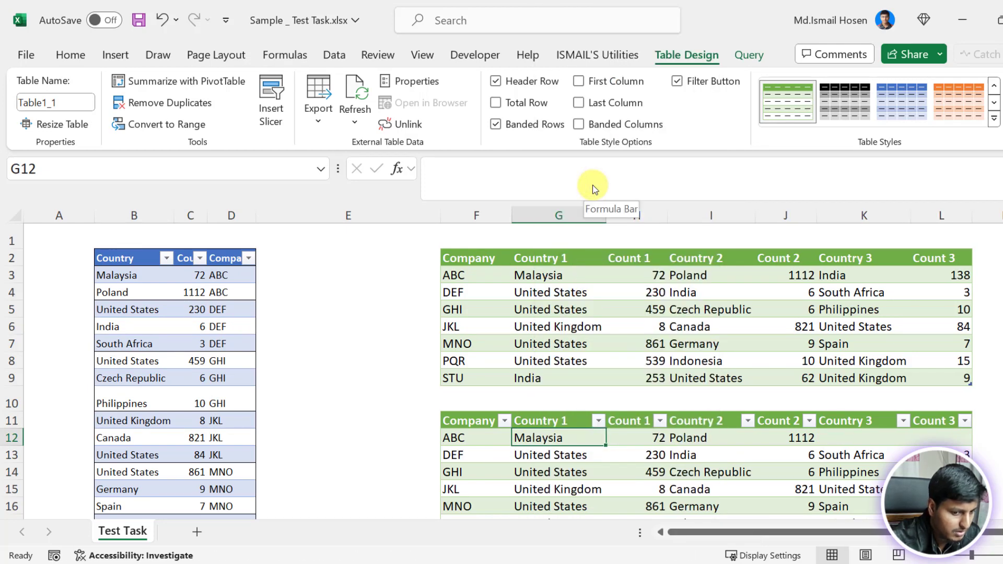
- Examine company ABC's row in the refreshed output table, comparing its Country 3 and Count 3 cells with the other companies' rows
scroll(601, 253, "down", 2)
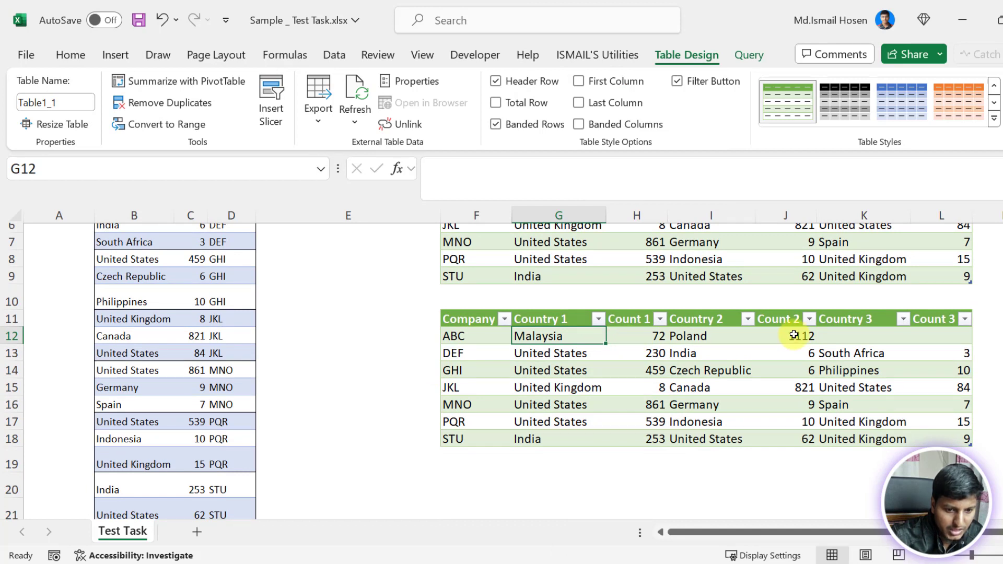
left_click_drag(763, 336, 547, 336)
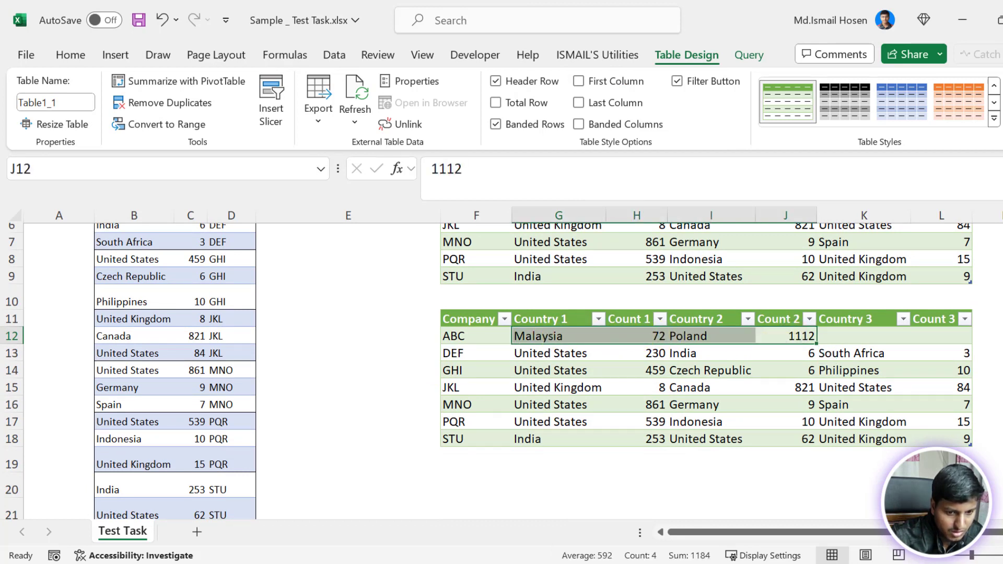
left_click(870, 338)
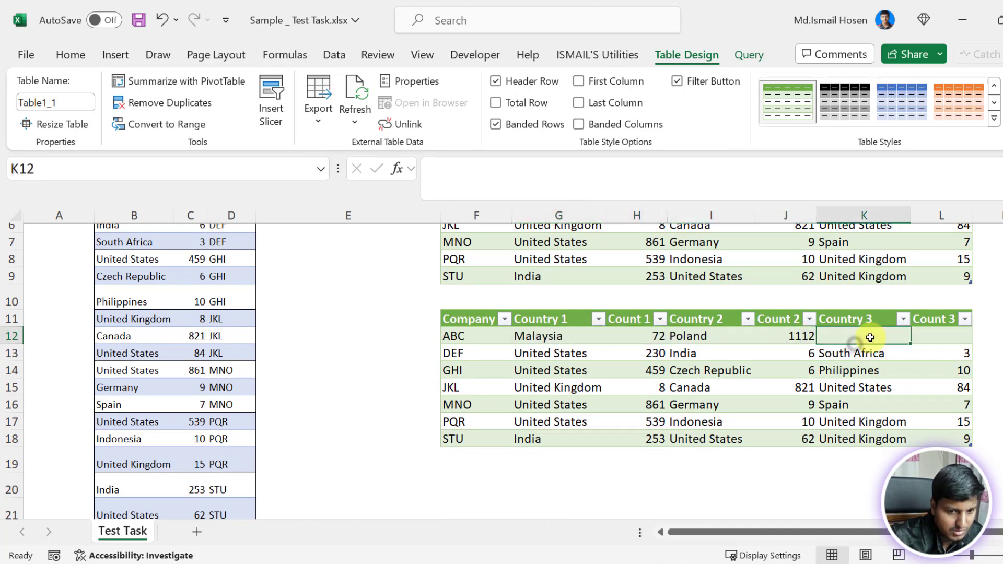
left_click(955, 343)
scroll(697, 349, "up", 2)
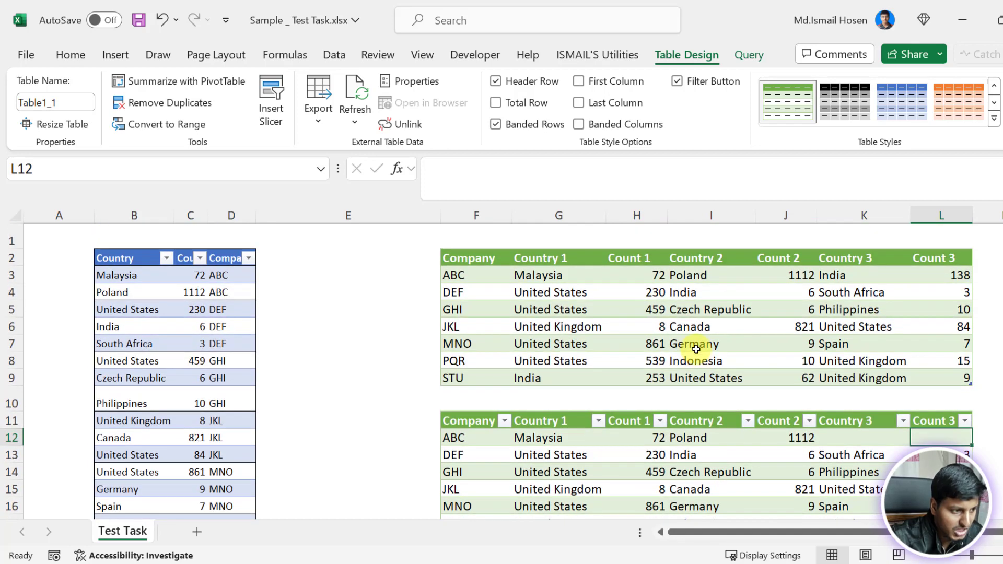
scroll(696, 349, "down", 2)
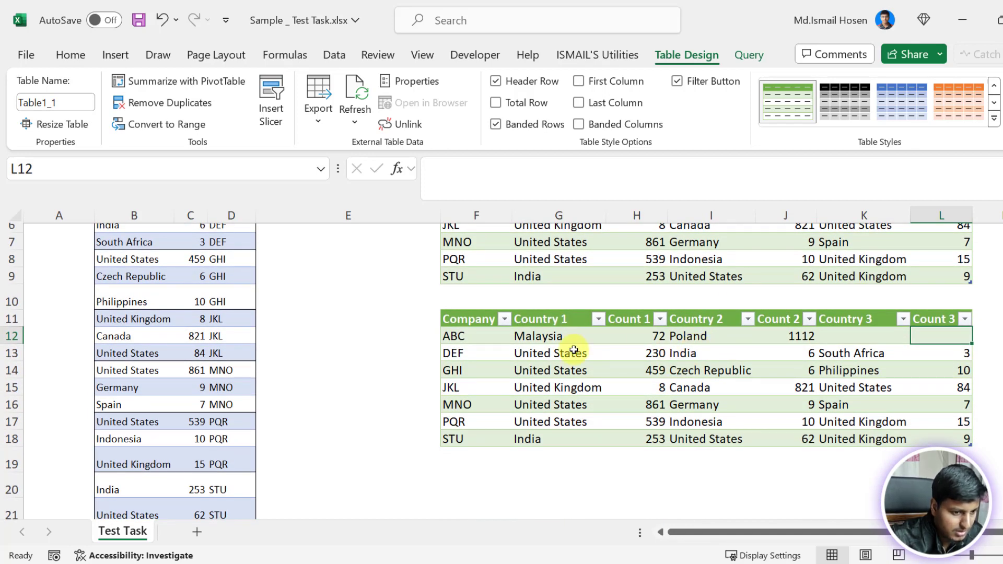
left_click(901, 332)
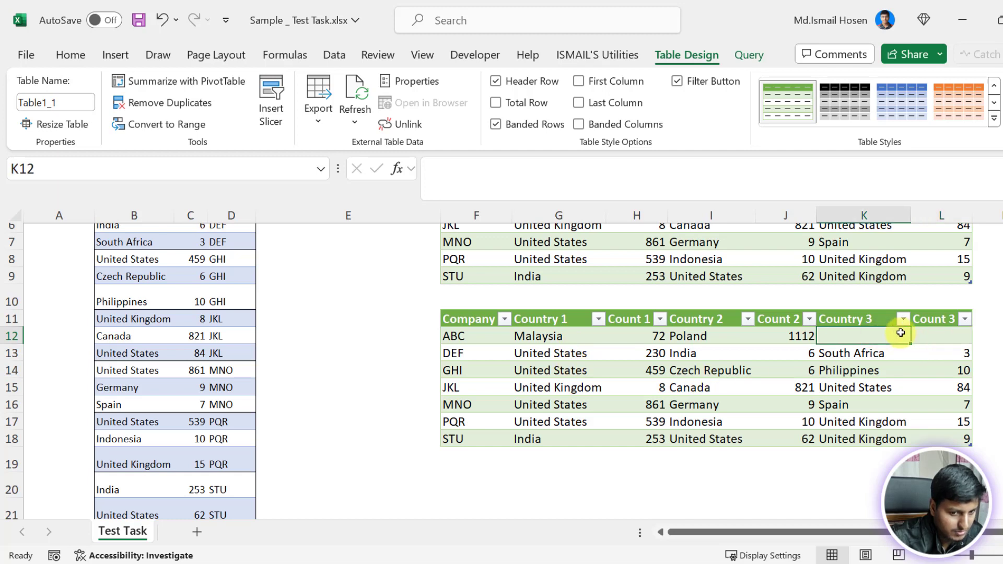
left_click(926, 339)
left_click(839, 337)
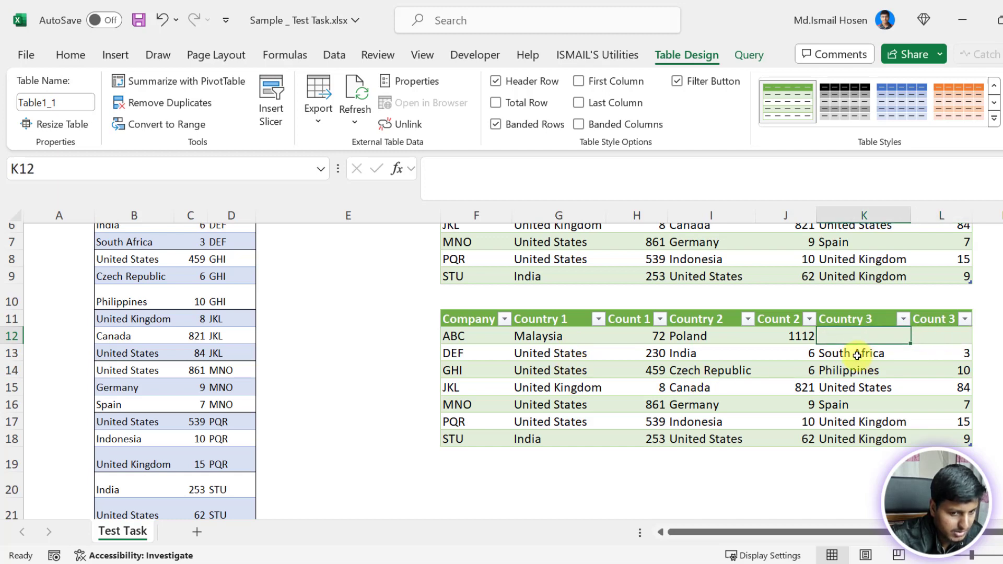
left_click_drag(857, 356, 932, 397)
- Add a row beneath the source table with country BD, count 10 and company STU
scroll(302, 408, "down", 7)
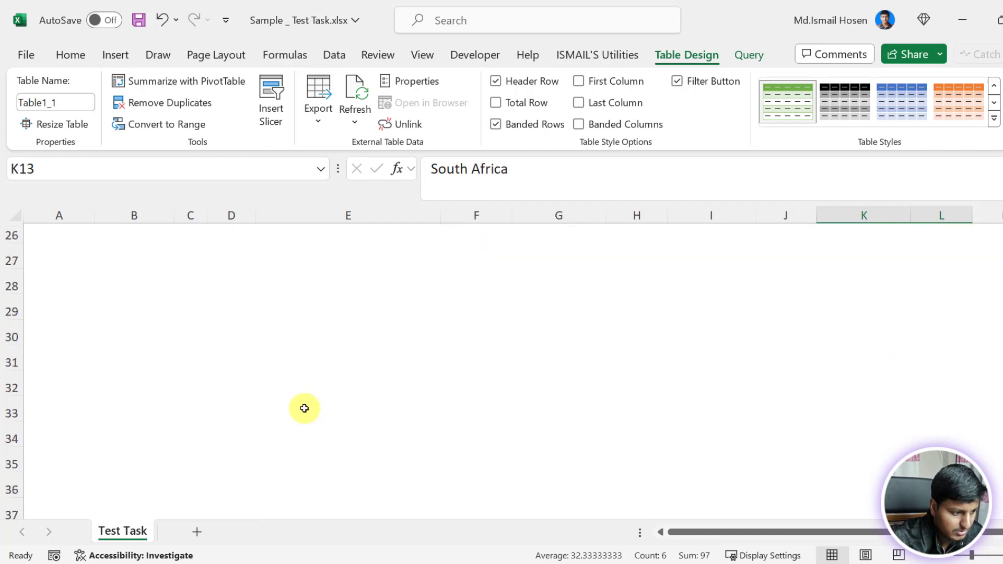
scroll(305, 408, "up", 5)
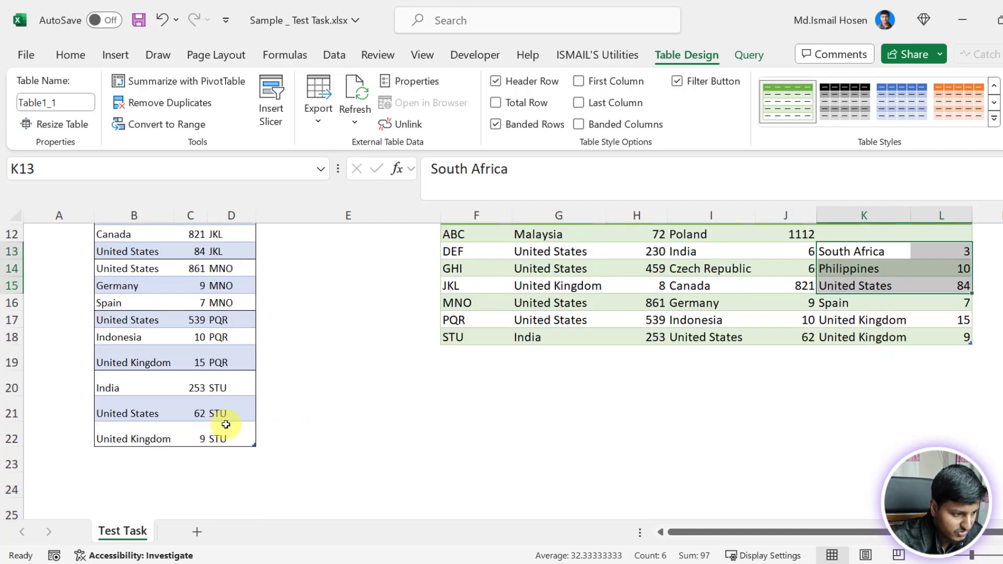
left_click(112, 454)
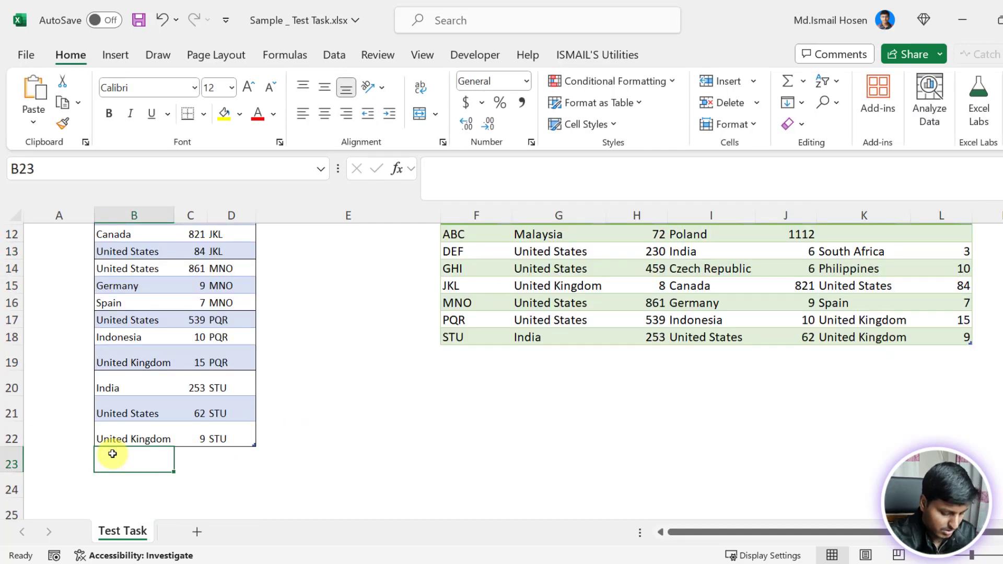
type("BD")
key("Tab")
type("1")
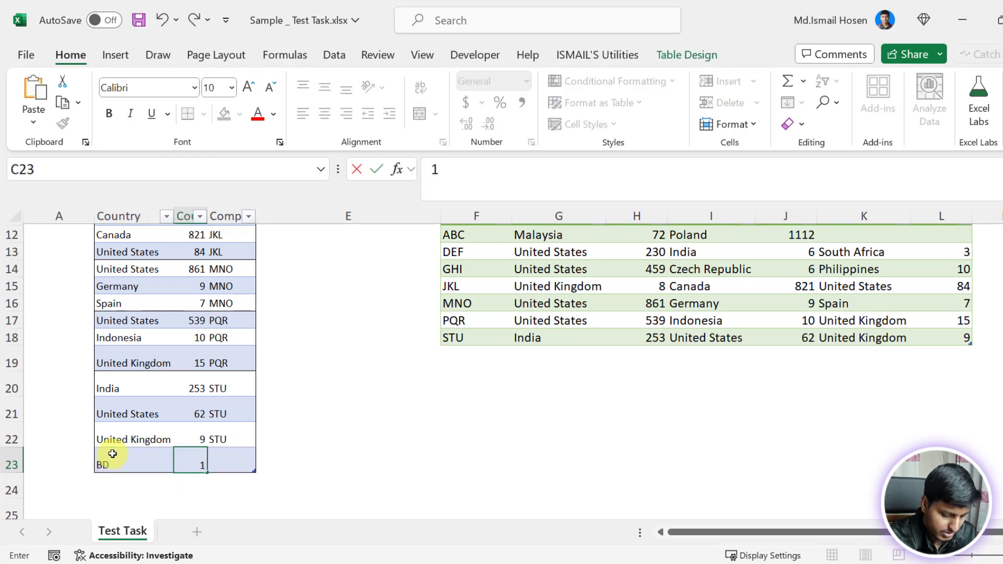
type("0")
key("Tab")
type("STU")
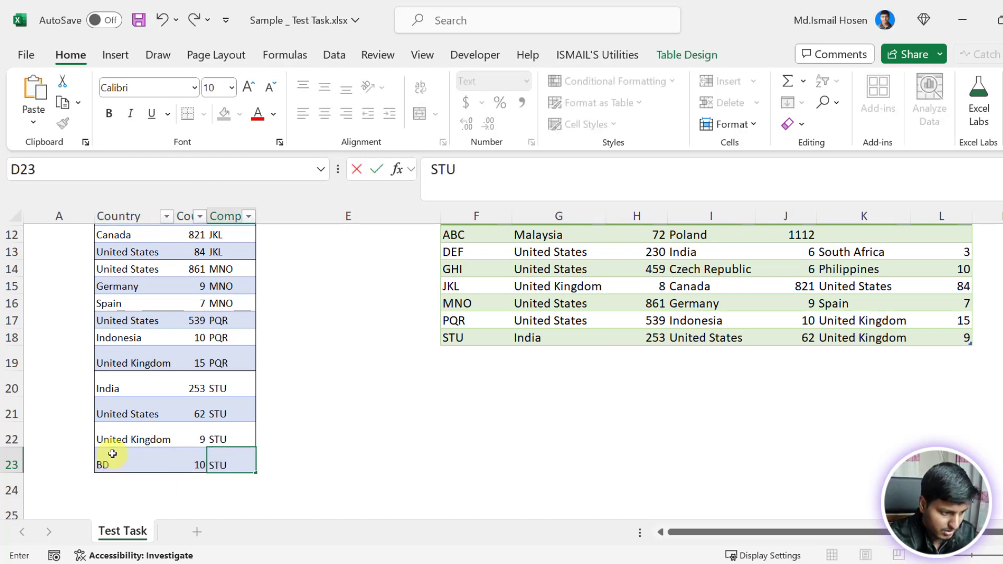
- Refresh the lower output table so it picks up the added BD entry
left_click(546, 287)
right_click(553, 287)
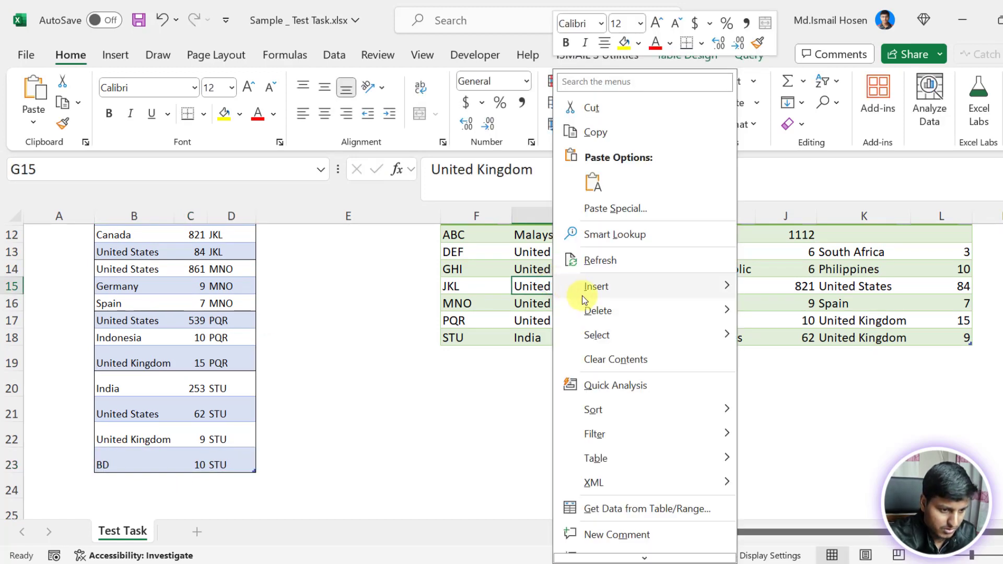
left_click(589, 261)
- Examine the columns beyond Count 3 in the refreshed output table and check their headers
scroll(588, 263, "up", 4)
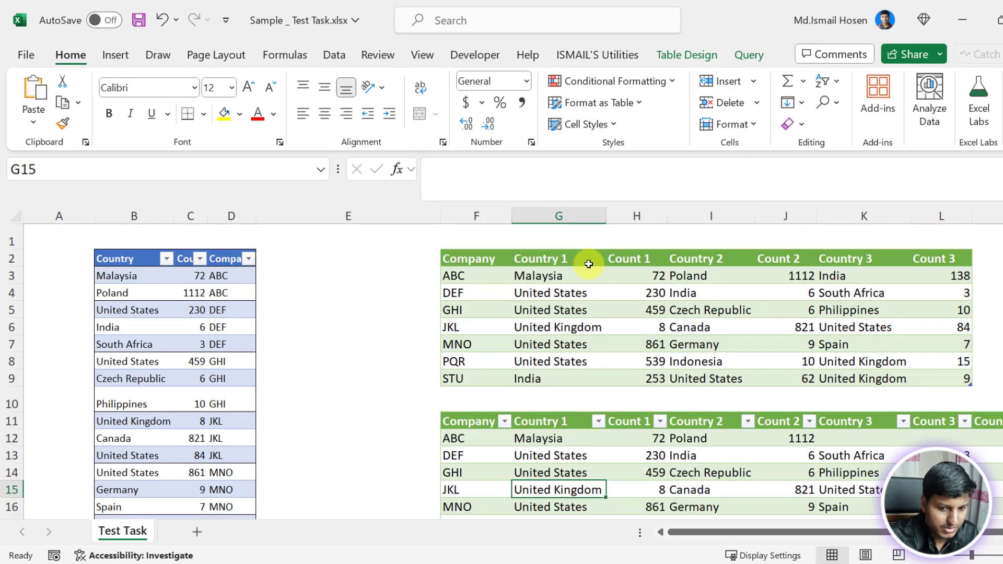
scroll(589, 264, "down", 4)
left_click_drag(731, 533, 801, 519)
scroll(865, 442, "up", 2)
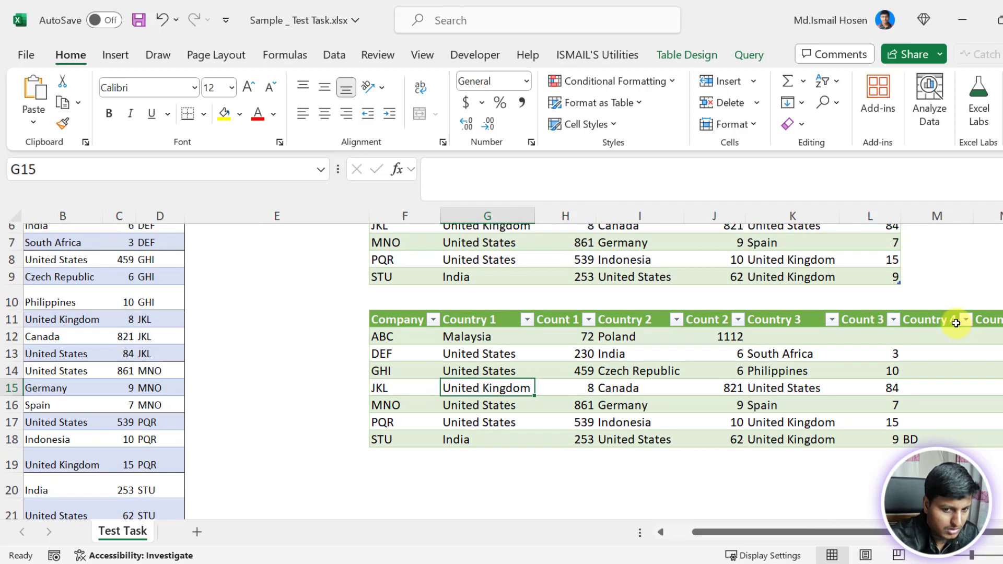
left_click(957, 323)
left_click(985, 321)
left_click(941, 323)
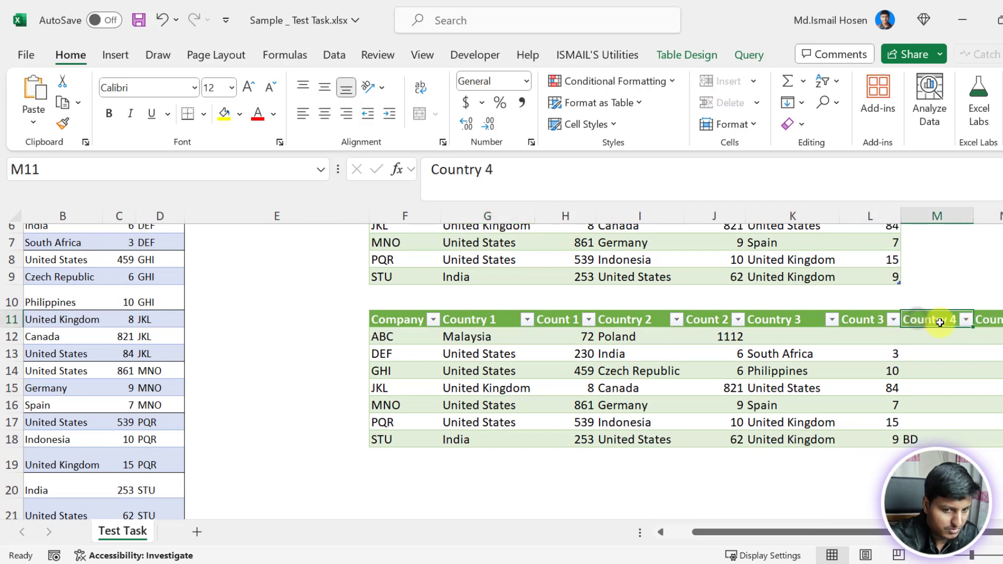
left_click(981, 320)
left_click(903, 321)
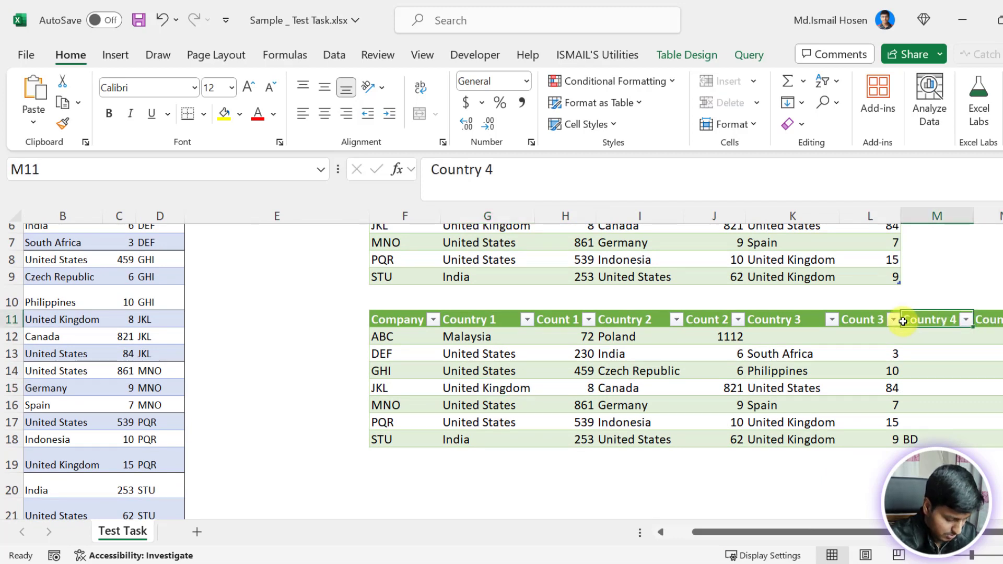
- Save the workbook and select the Count 2 cell in company DEF's output row
key("ctrl+s")
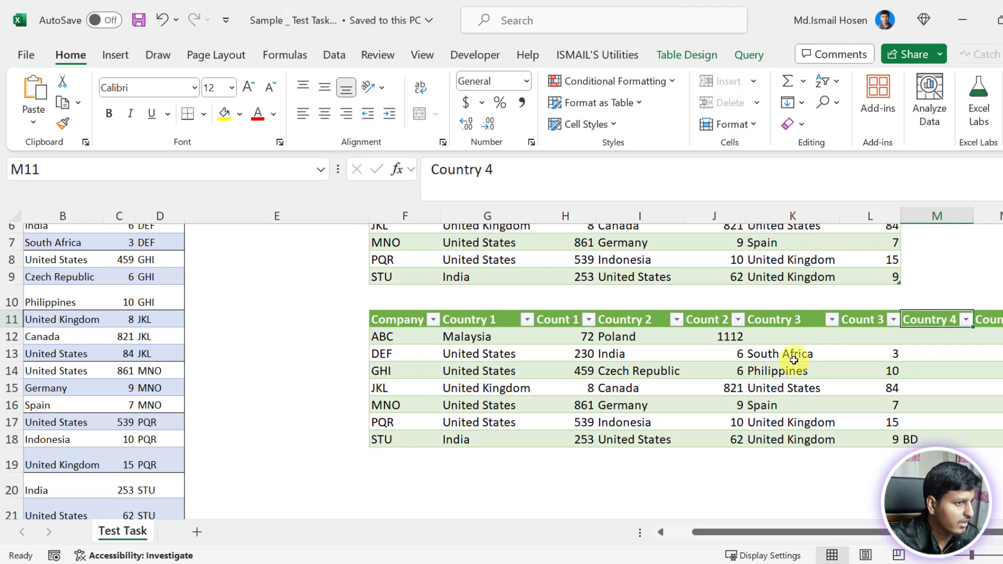
left_click(727, 358)
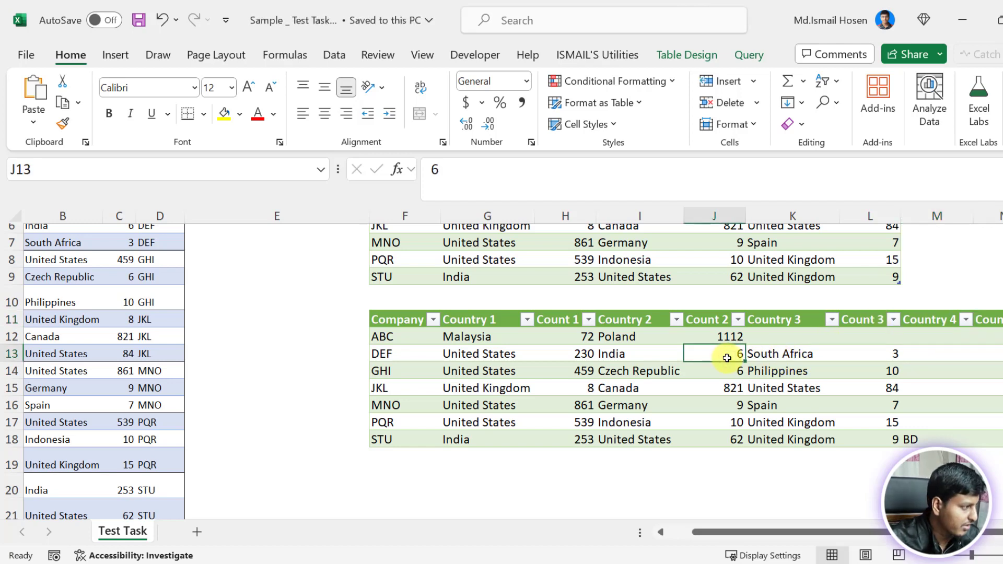